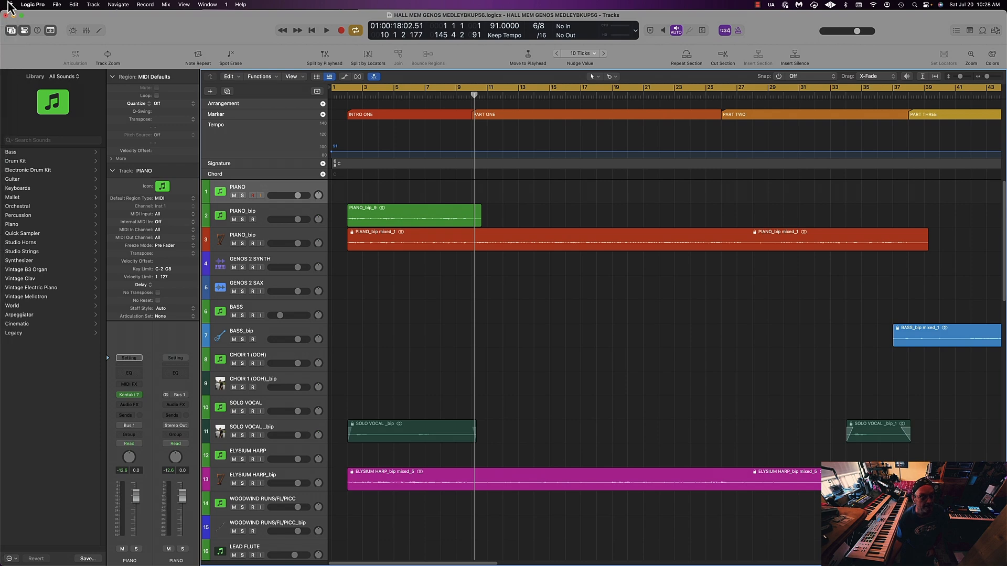
Review the devices and group parameters in the Control Surface Setup, and close it.
click(36, 7)
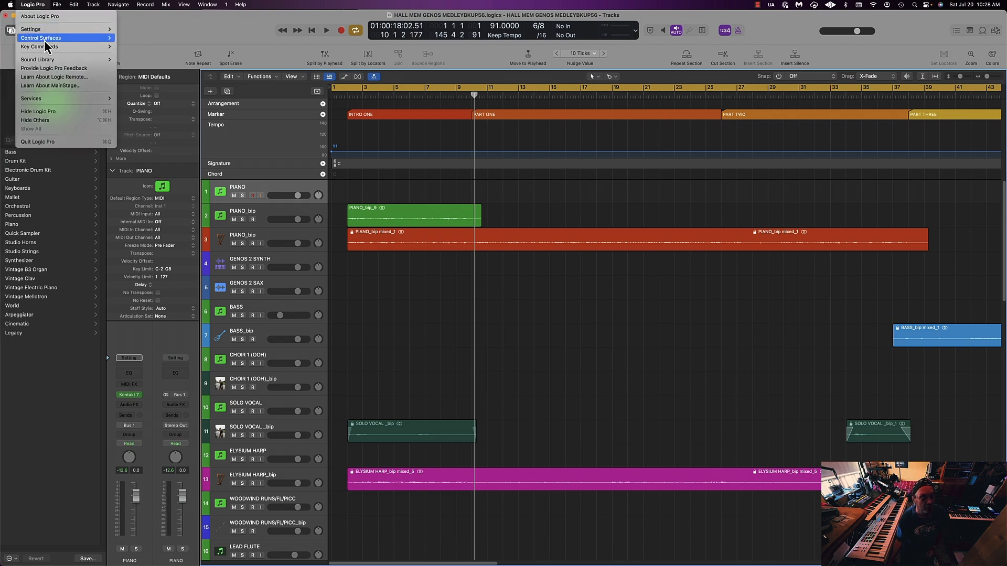
mouse_move(51, 40)
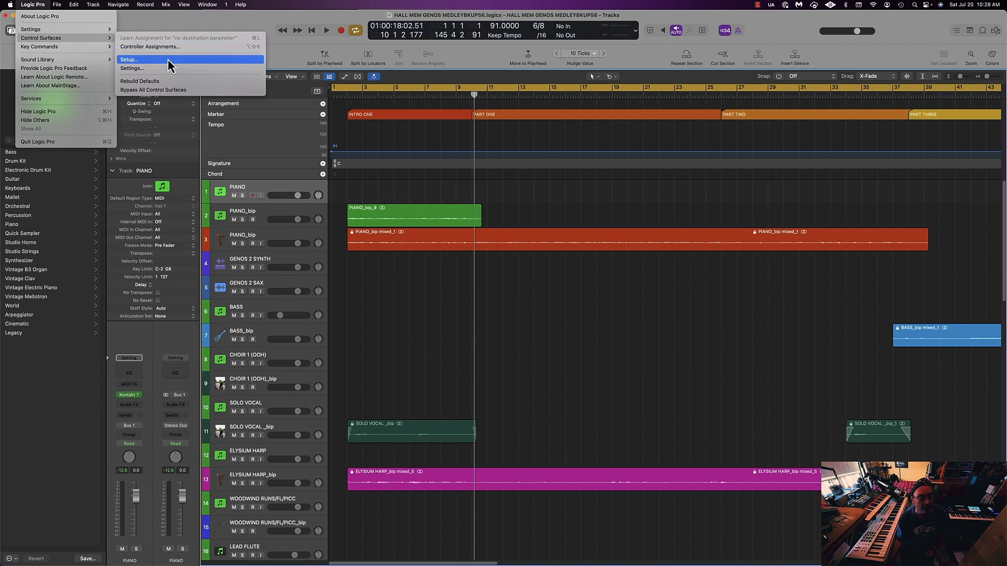
click(168, 59)
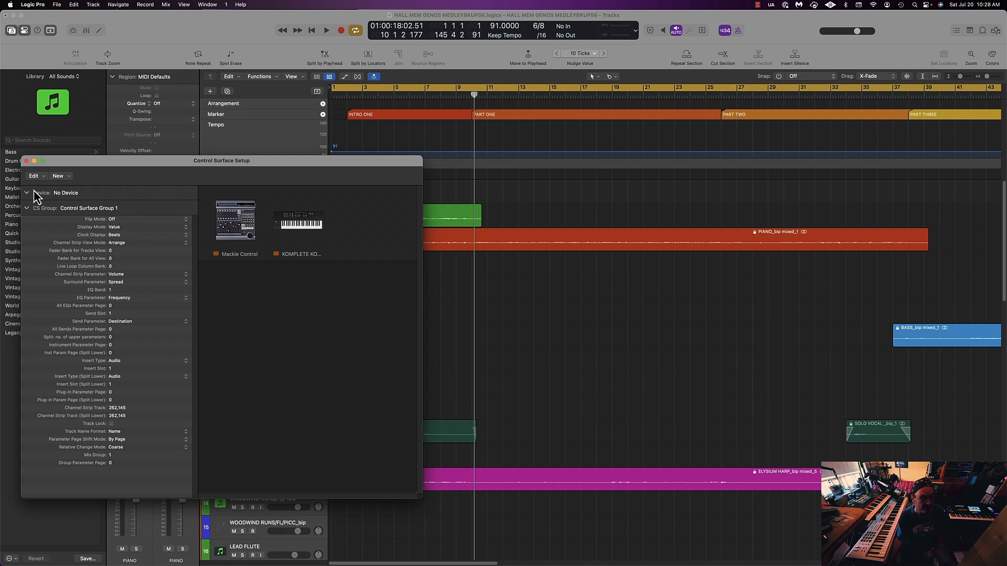
click(27, 161)
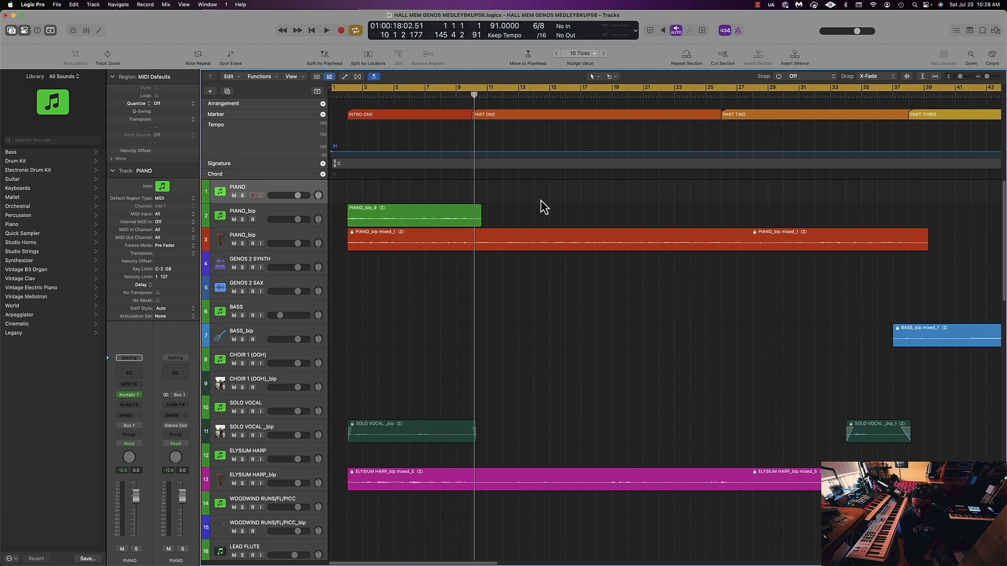
Return the playhead to the project start and look over the full track list, from PIANO down to the drum tracks.
key(Return)
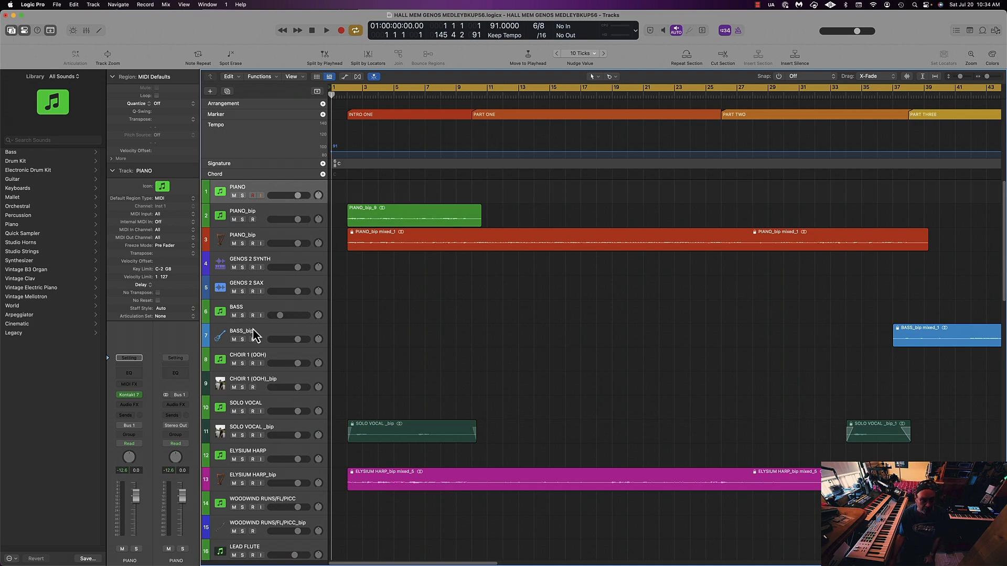
scroll(294, 296, down, 10)
scroll(293, 294, down, 12)
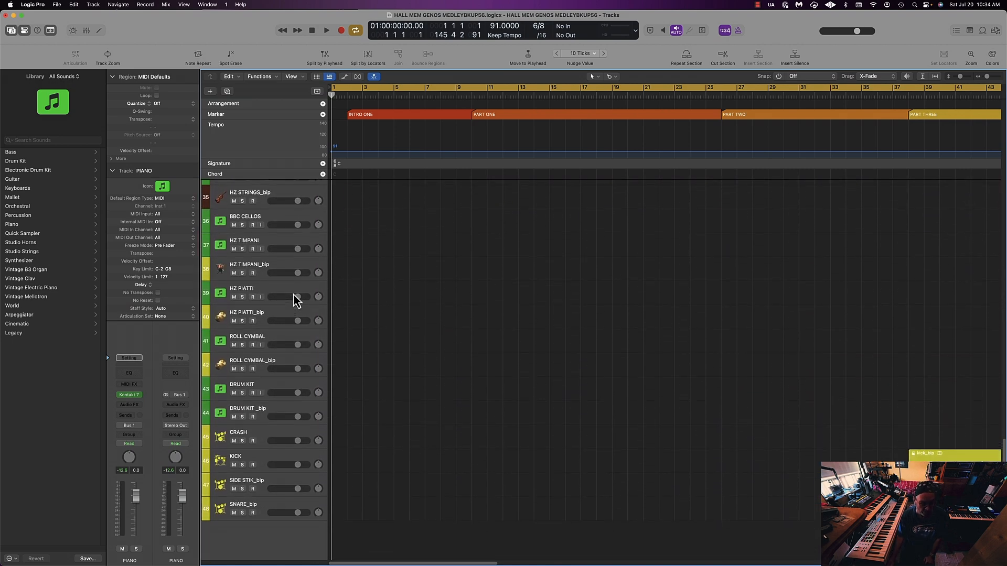
scroll(294, 294, up, 18)
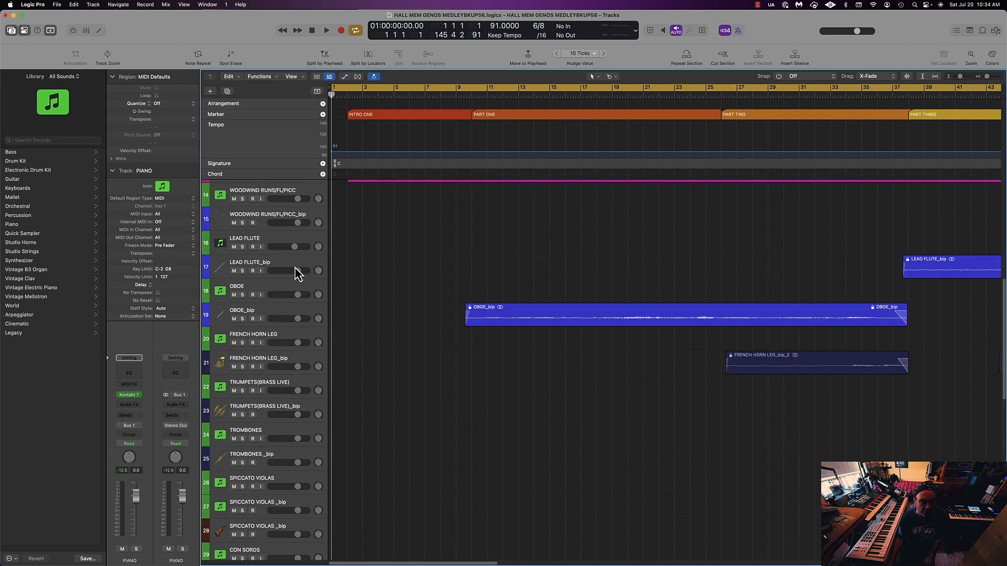
scroll(294, 266, up, 4)
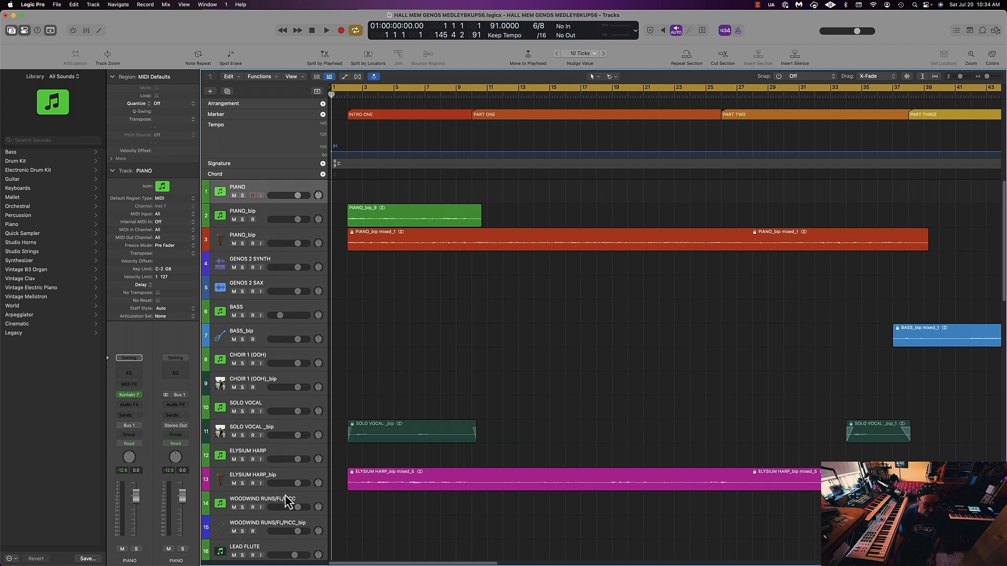
scroll(309, 496, down, 5)
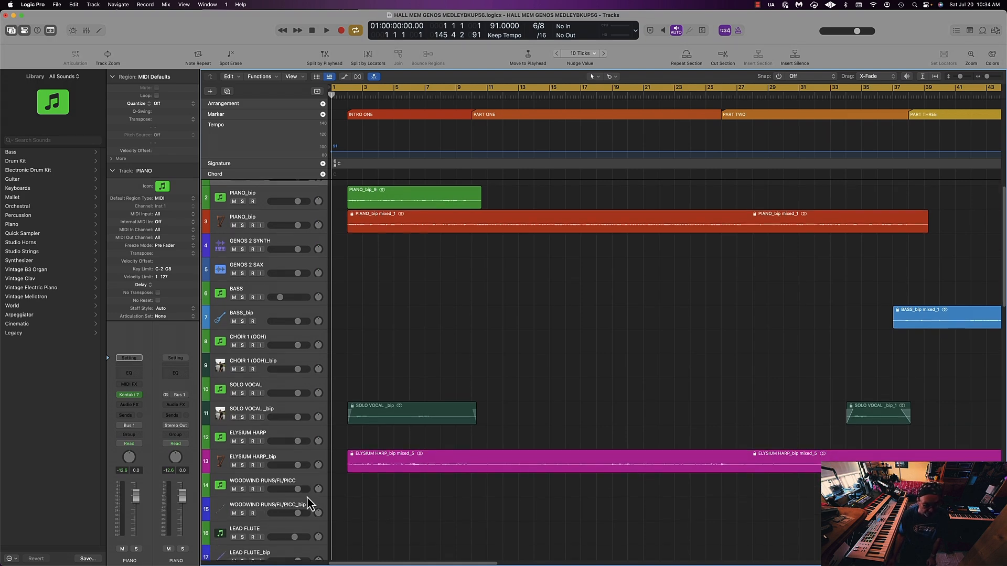
scroll(306, 495, down, 5)
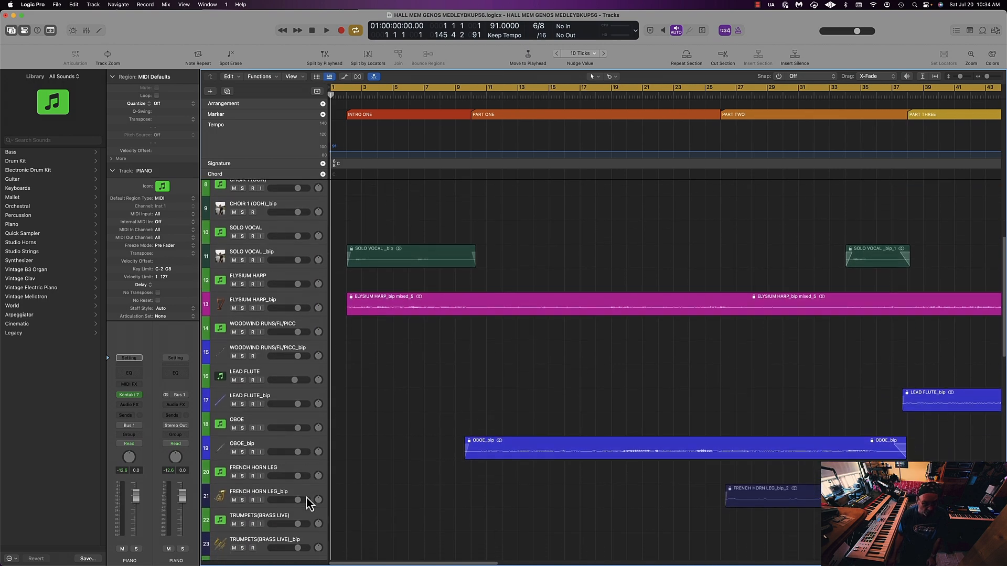
scroll(310, 504, up, 10)
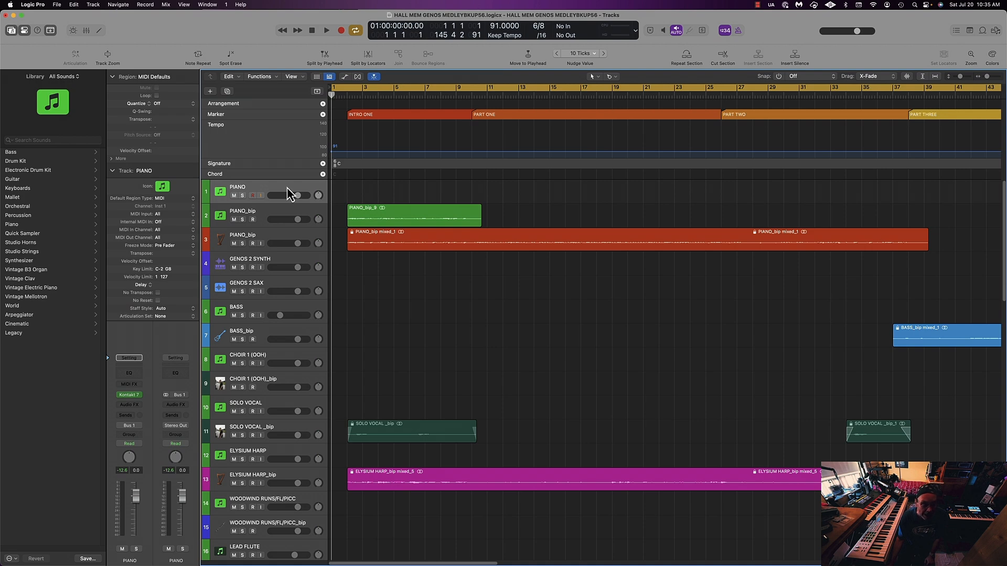
Solo the PIANO track, run playback over INTRO ONE, and capture the played piano part as a MIDI region.
click(242, 196)
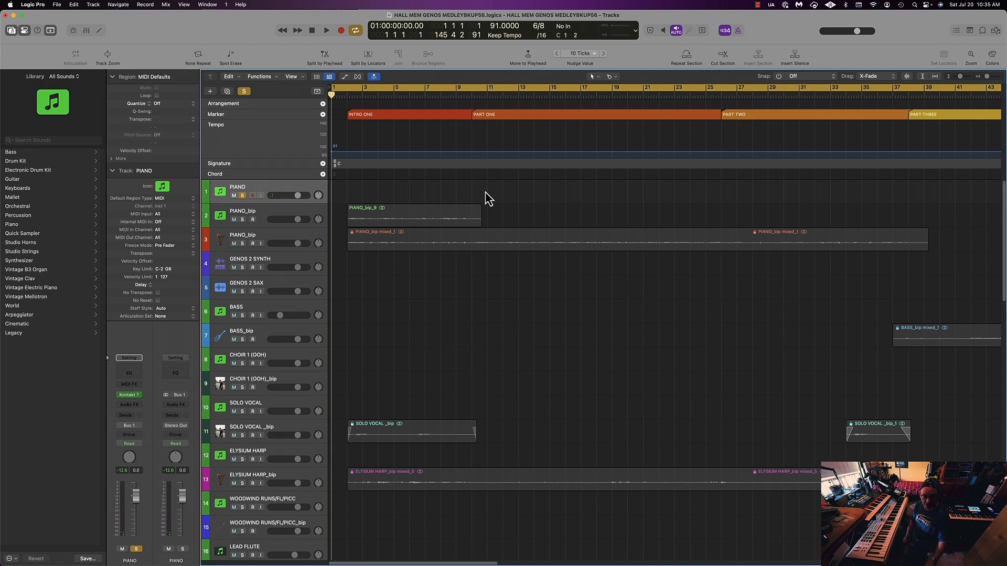
key(space)
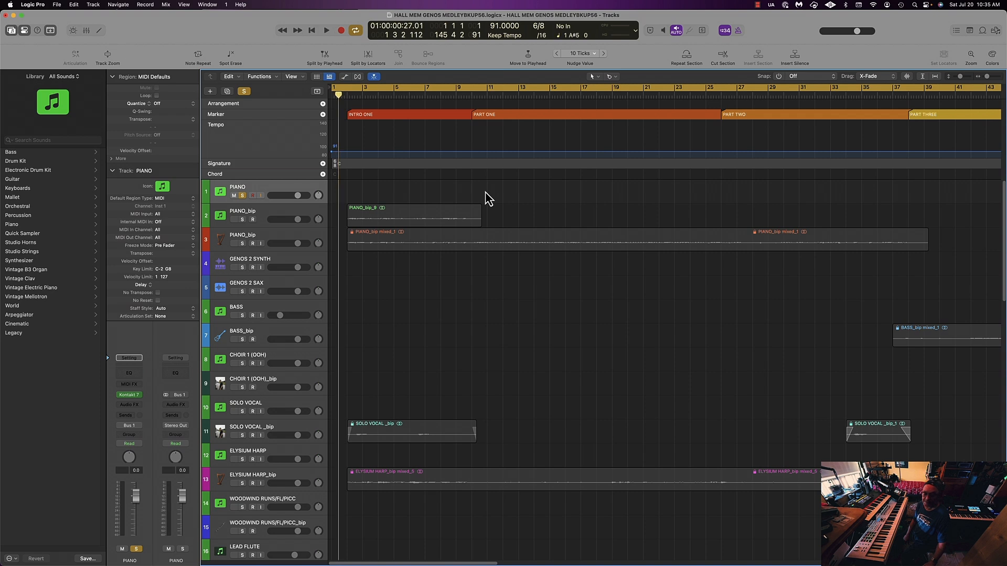
key(space)
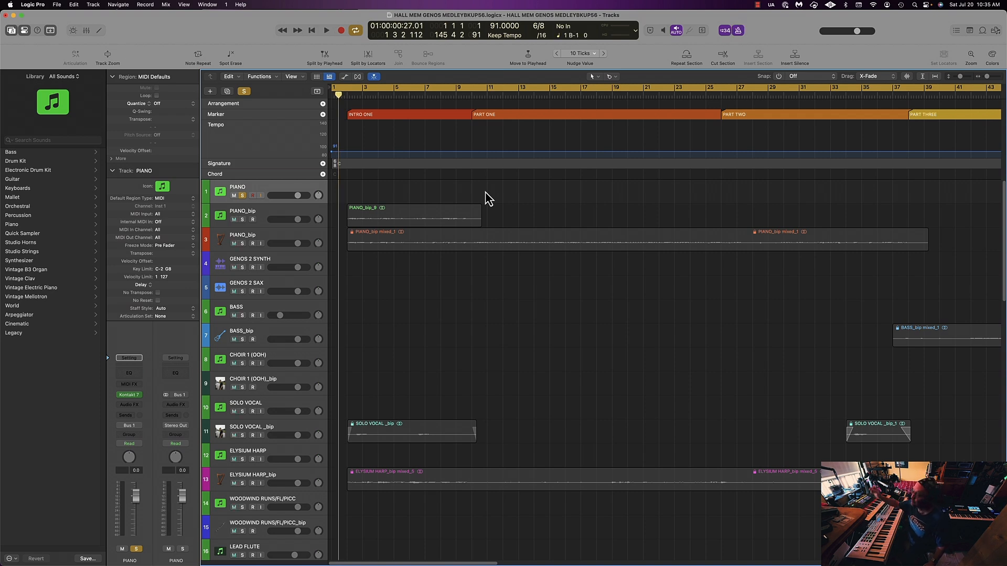
key(space)
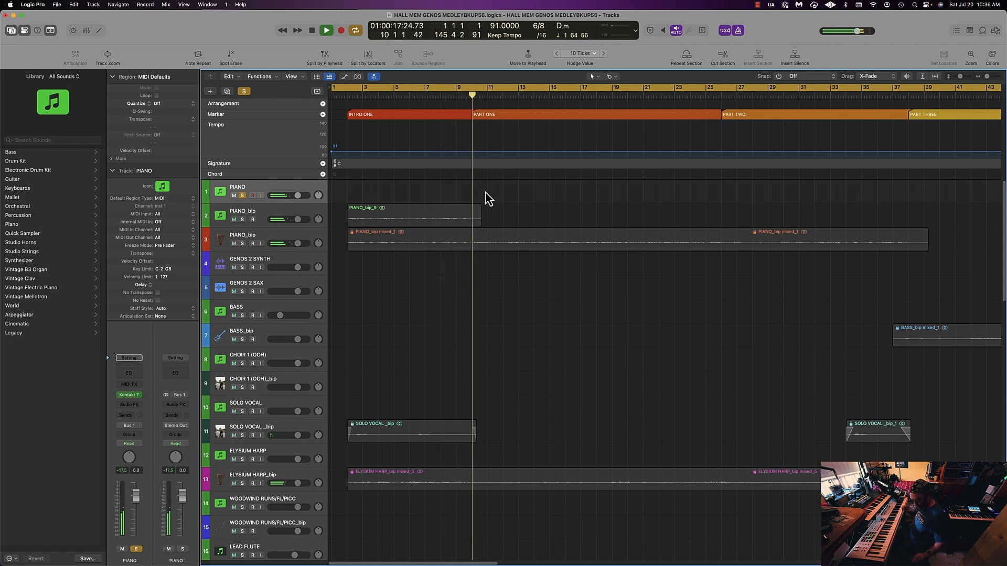
key(space)
key(shift+r)
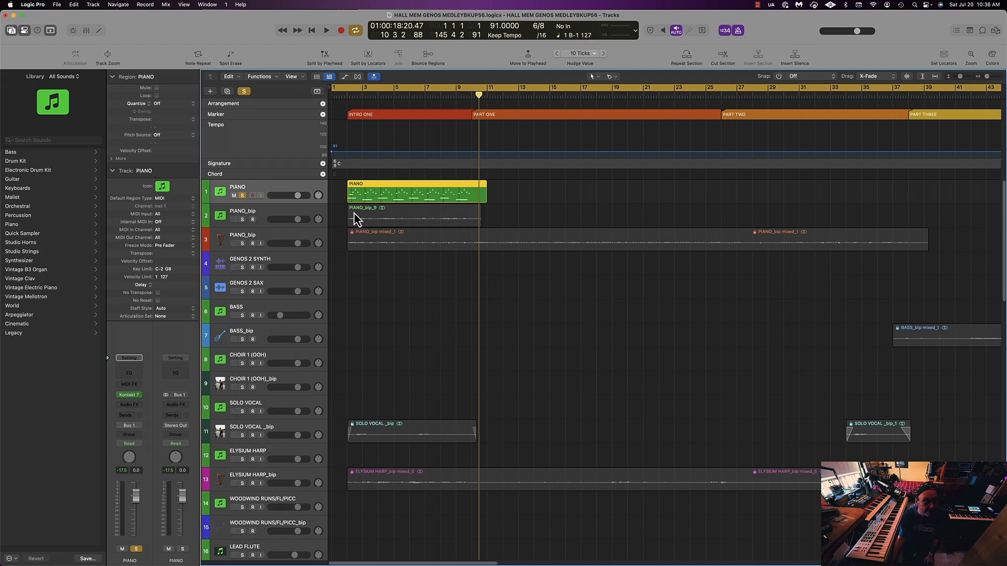
Quantize the captured PIANO region to 1/8 Note and check its notes in the Piano Roll.
click(173, 104)
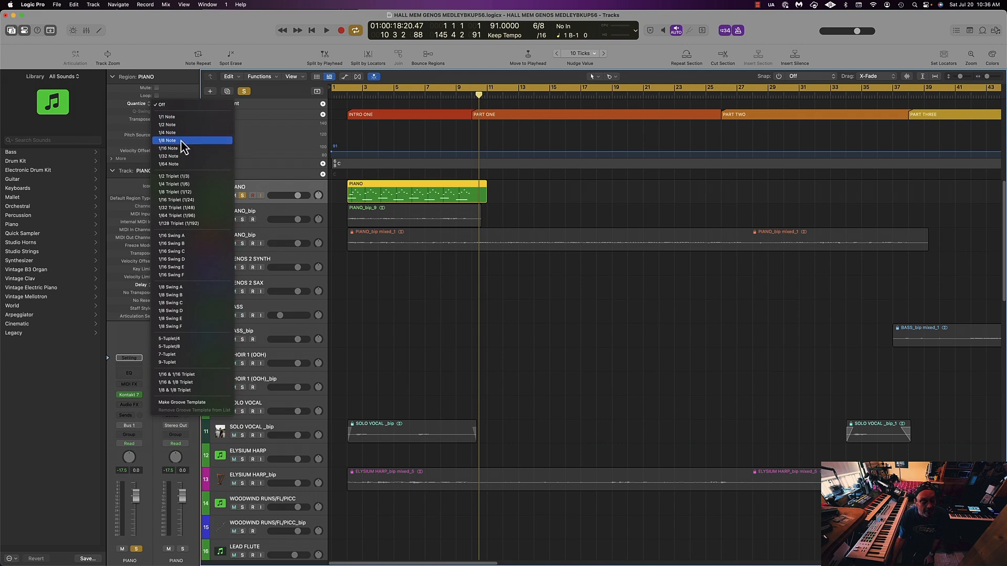
click(178, 141)
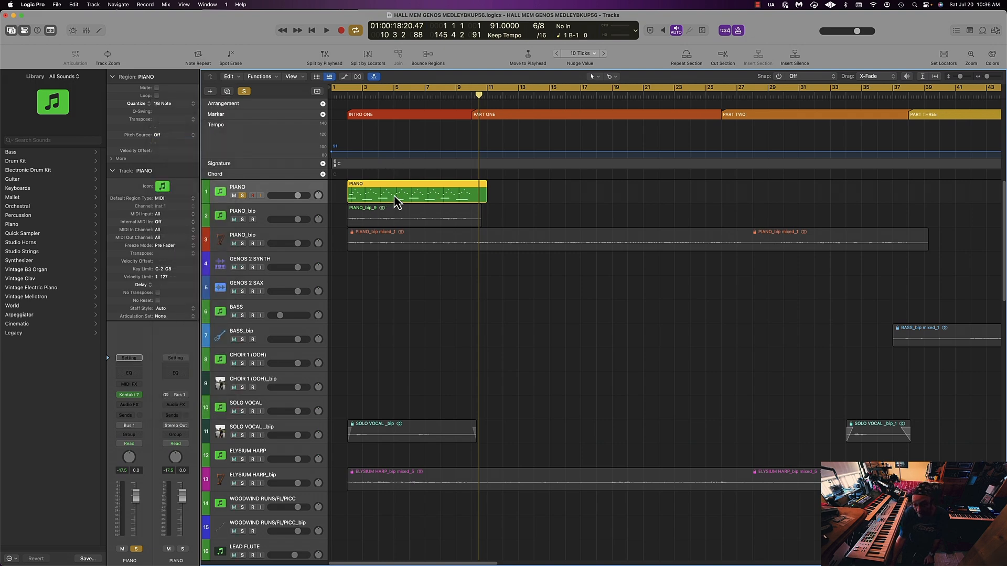
double_click(394, 196)
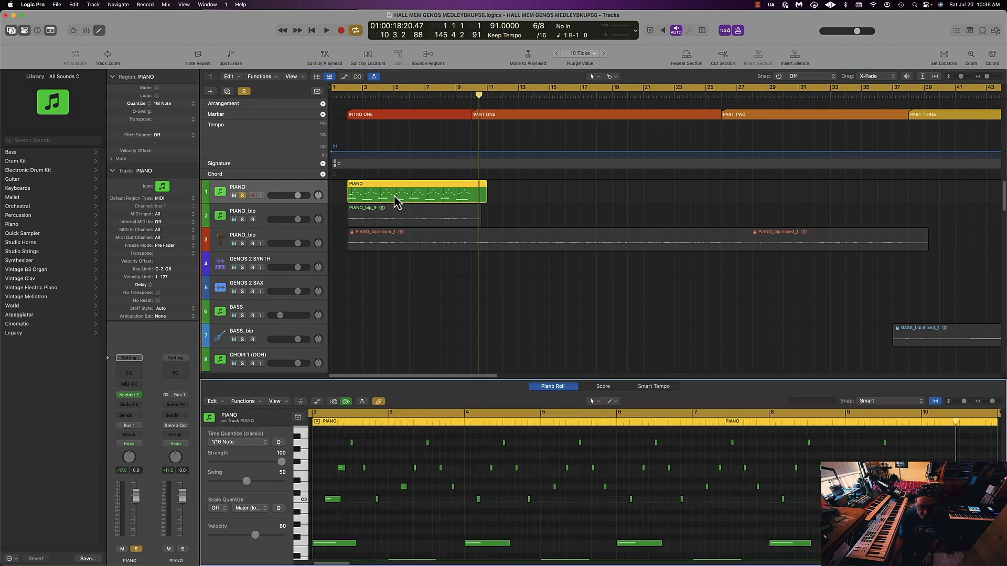
key(e)
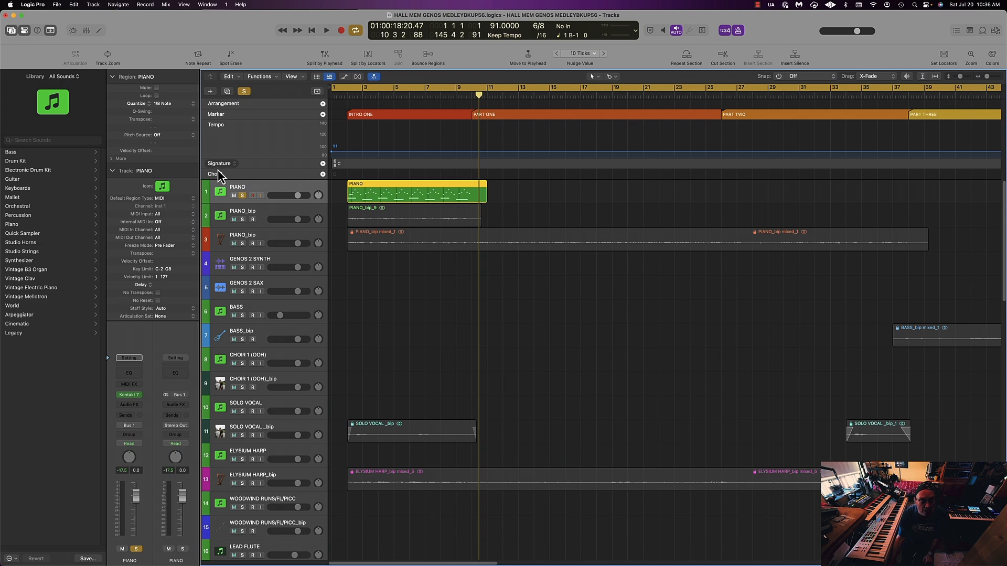
With PIANO unsoloed, bounce its region in place to a new track as PIANO_bip with Normalize Off, and delete the source MIDI region.
click(242, 196)
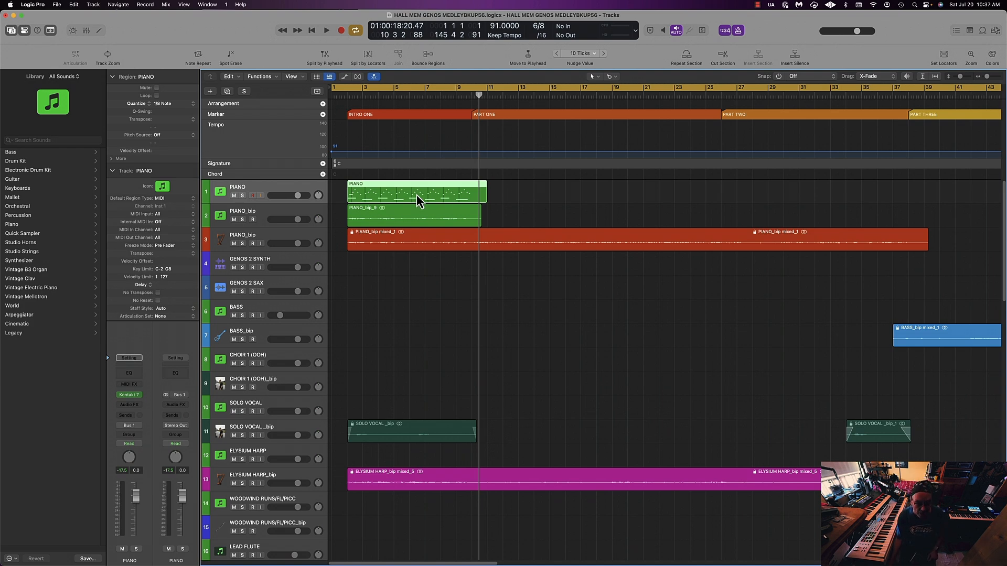
key(ctrl+b)
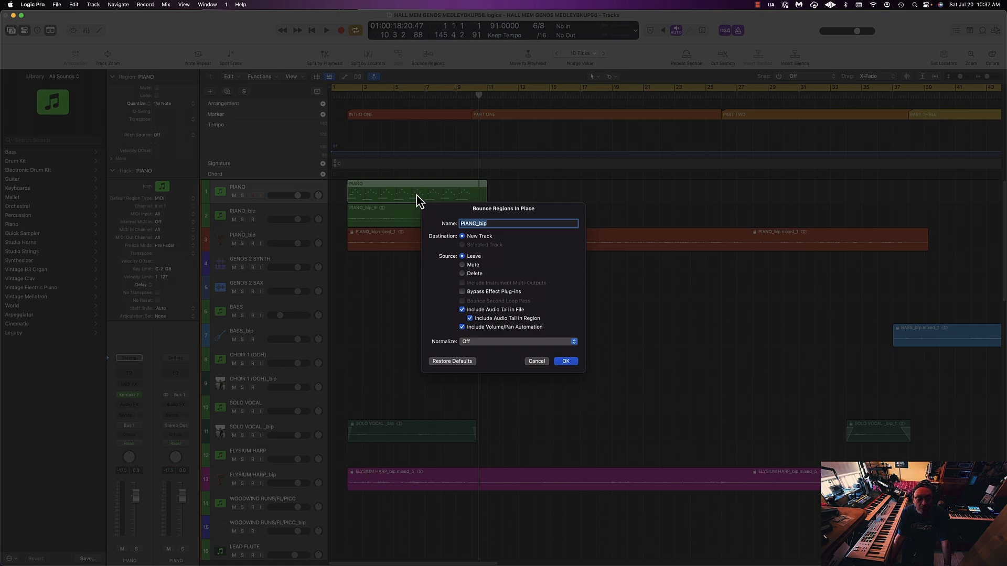
click(566, 362)
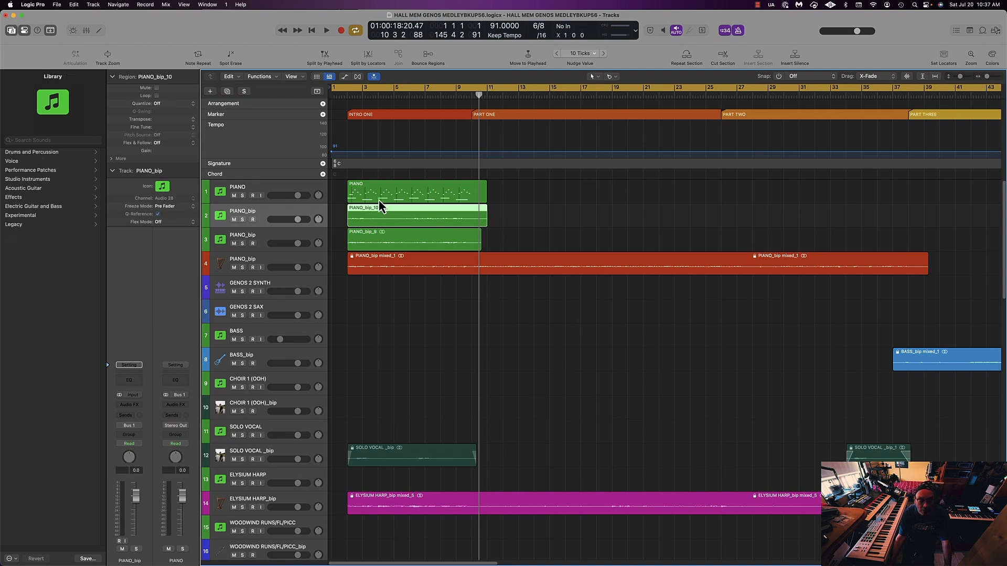
click(380, 198)
key(Delete)
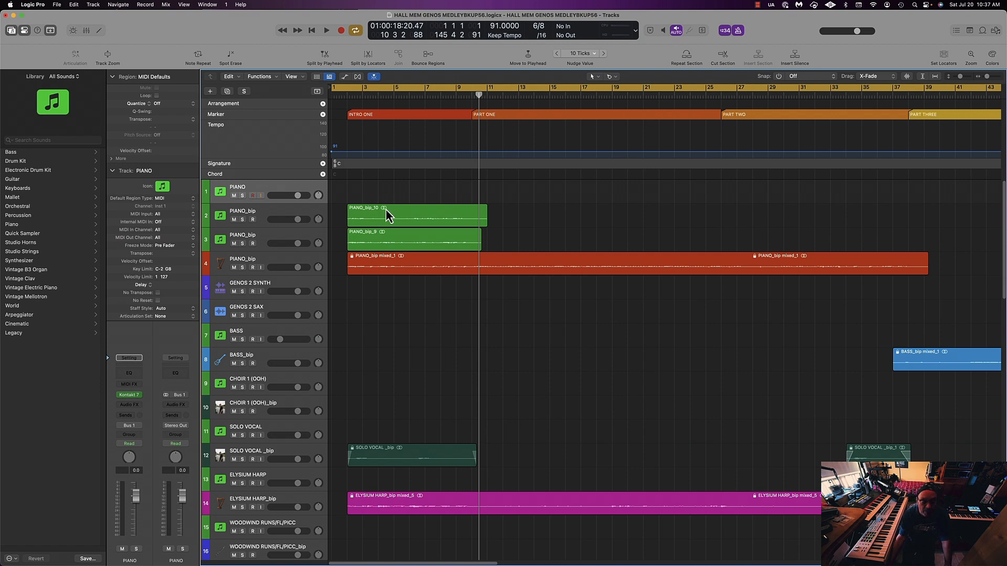
Solo the newly bounced PIANO_bip track, play it from the project start past INTRO ONE, and turn its solo off.
click(242, 220)
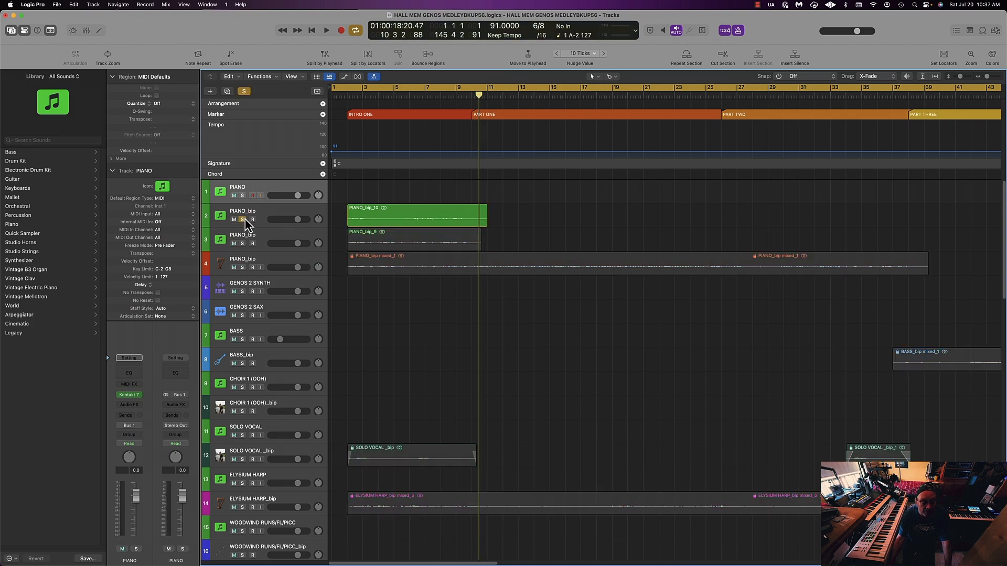
key(Return)
key(space)
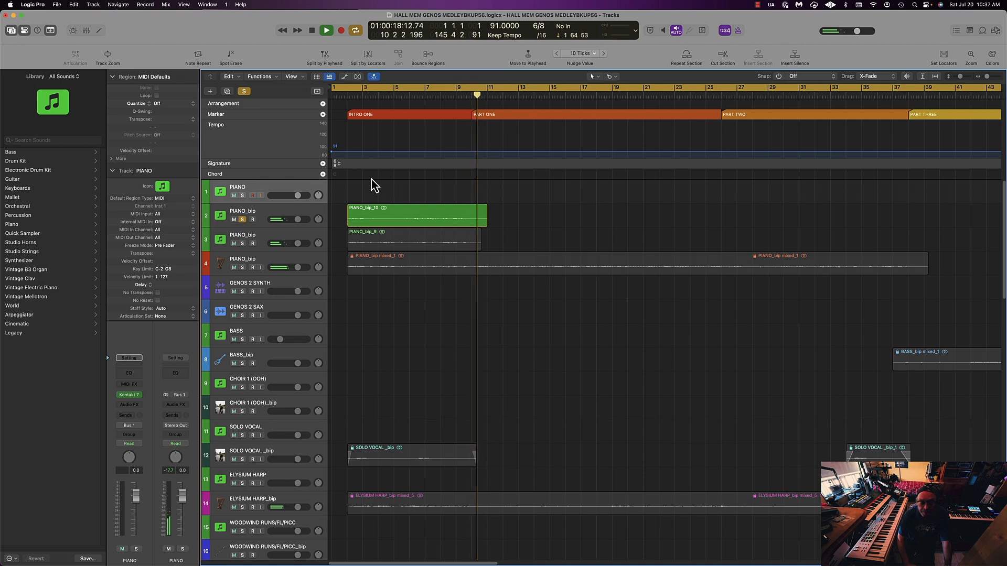
key(space)
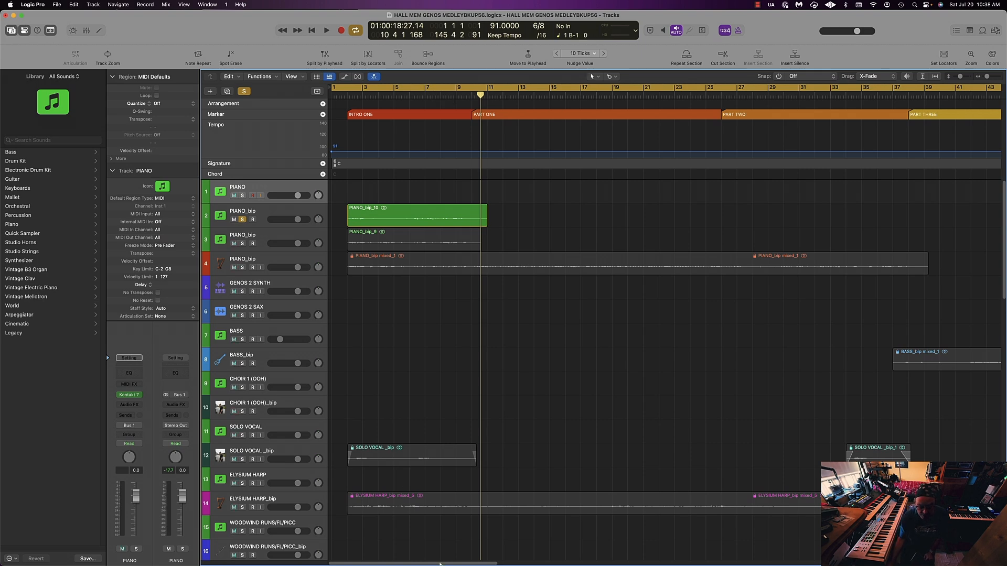
drag(440, 564, 253, 529)
click(242, 219)
Delete the PIANO_bip_10 audio region and the emptied PIANO_bip track that held it.
click(434, 215)
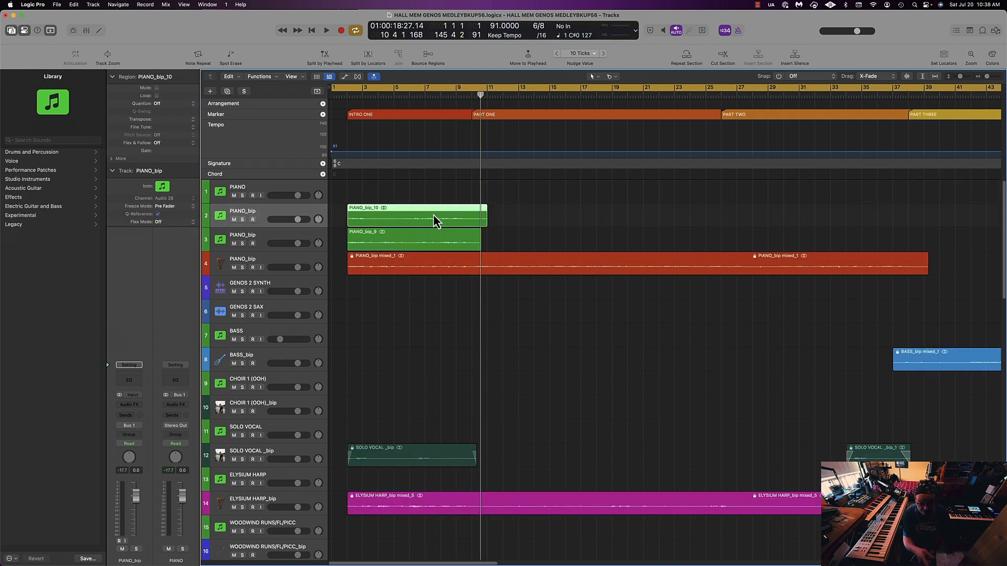
key(Delete)
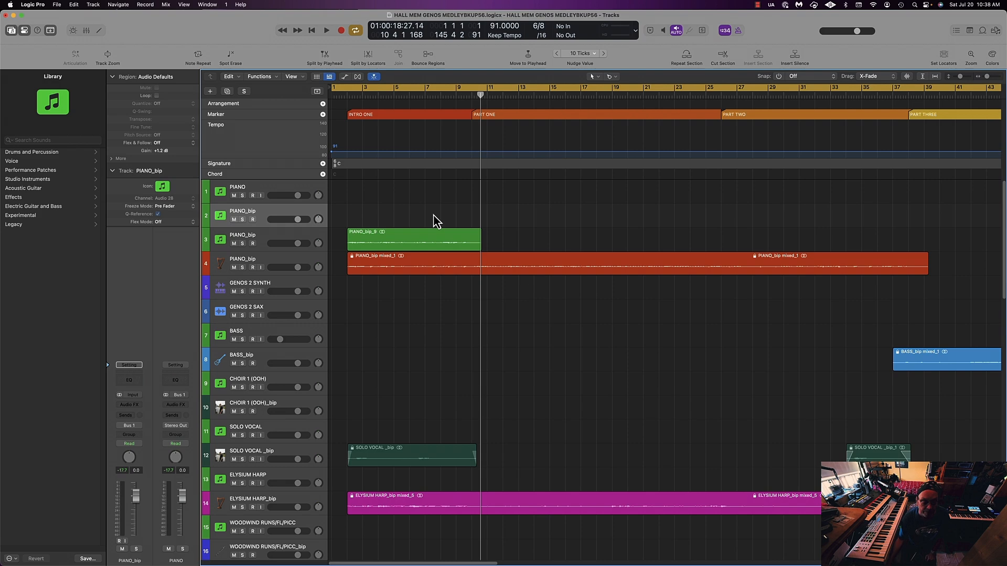
right_click(297, 210)
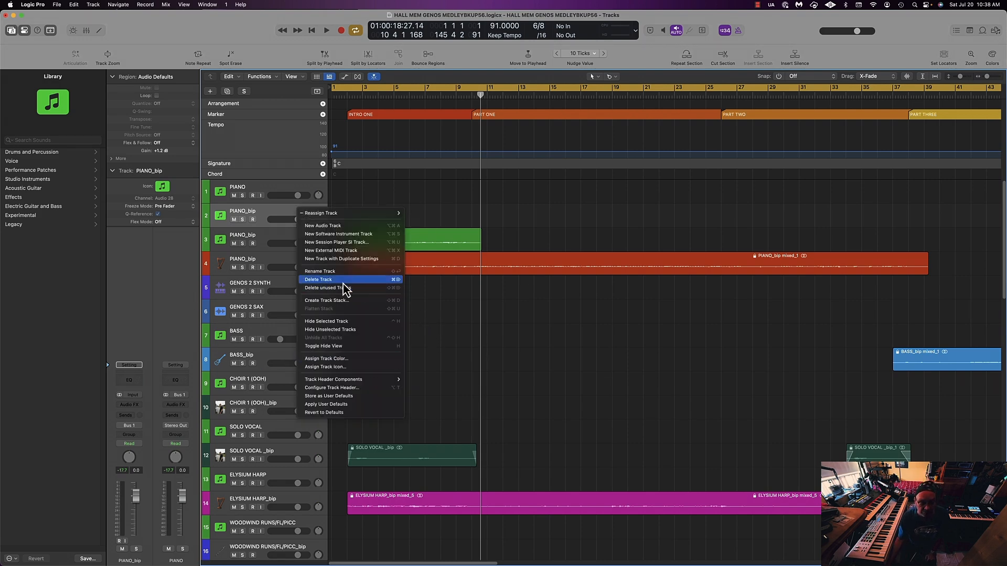
click(322, 278)
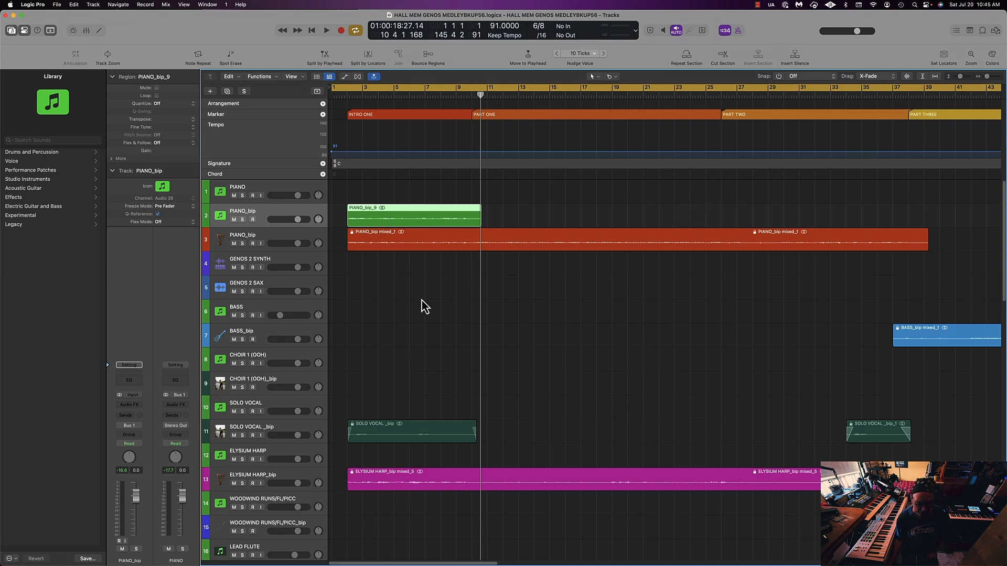
Show the track color palette for the red PIANO_bip track and close it.
scroll(420, 304, down, 10)
scroll(424, 306, down, 10)
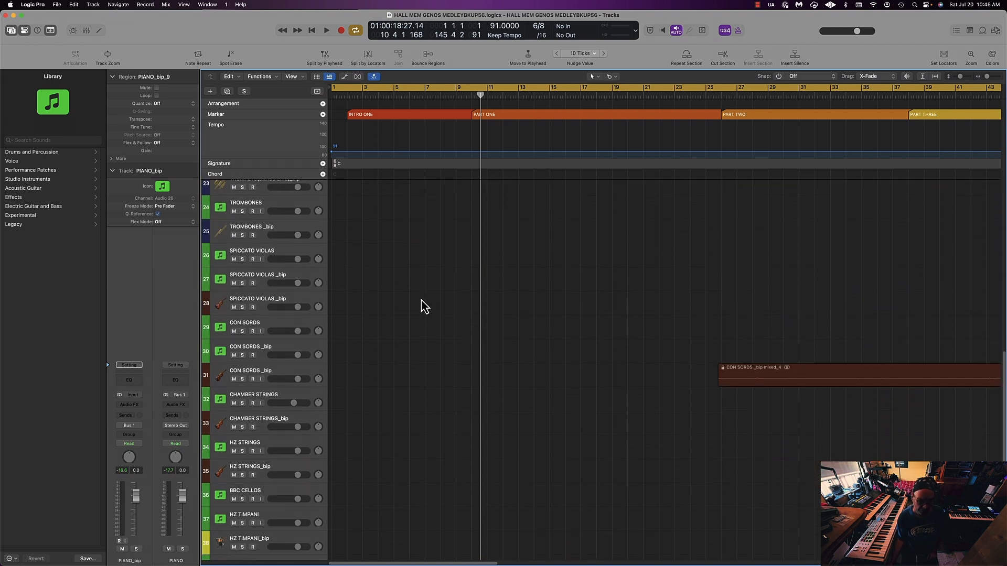
scroll(425, 306, up, 20)
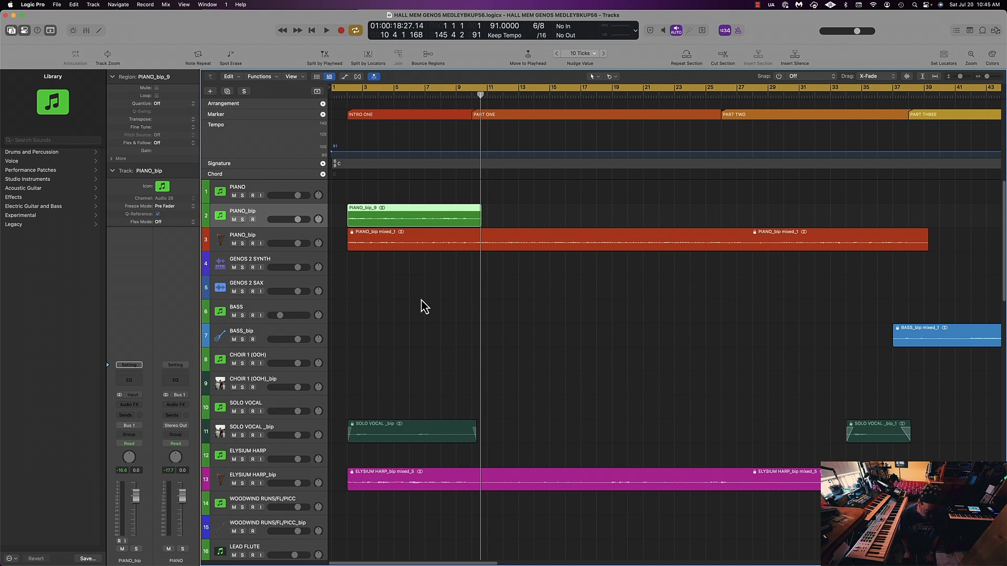
click(280, 238)
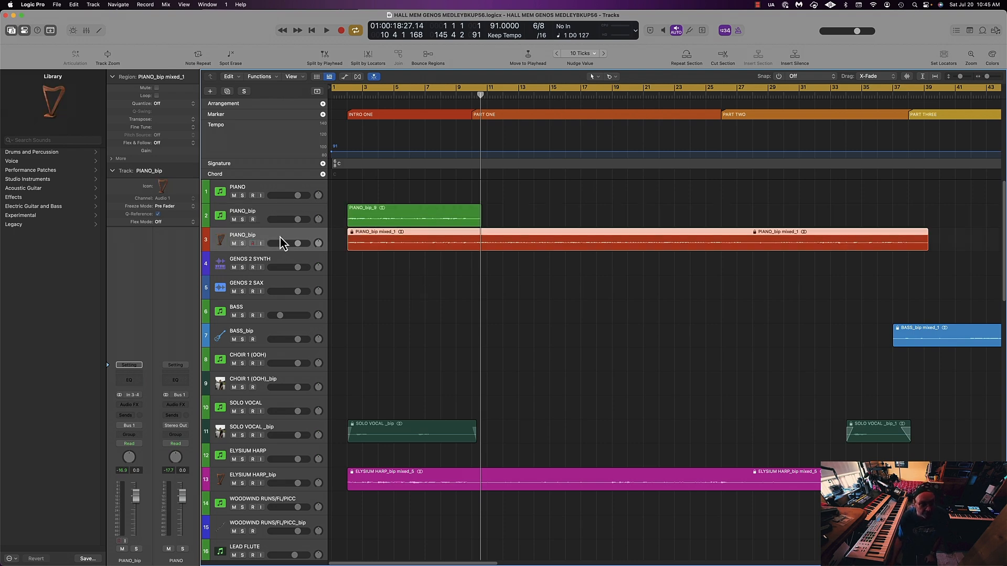
right_click(207, 244)
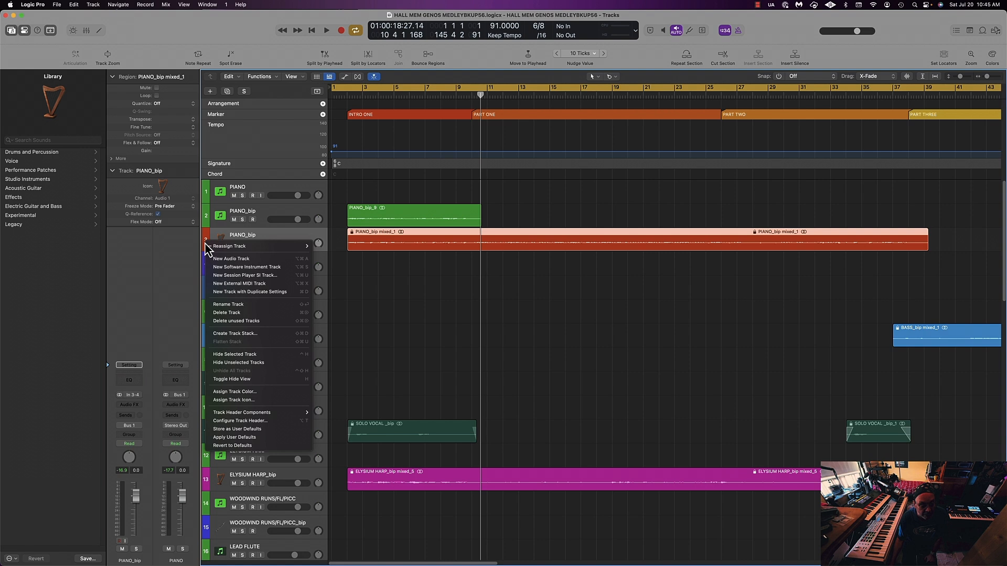
click(270, 395)
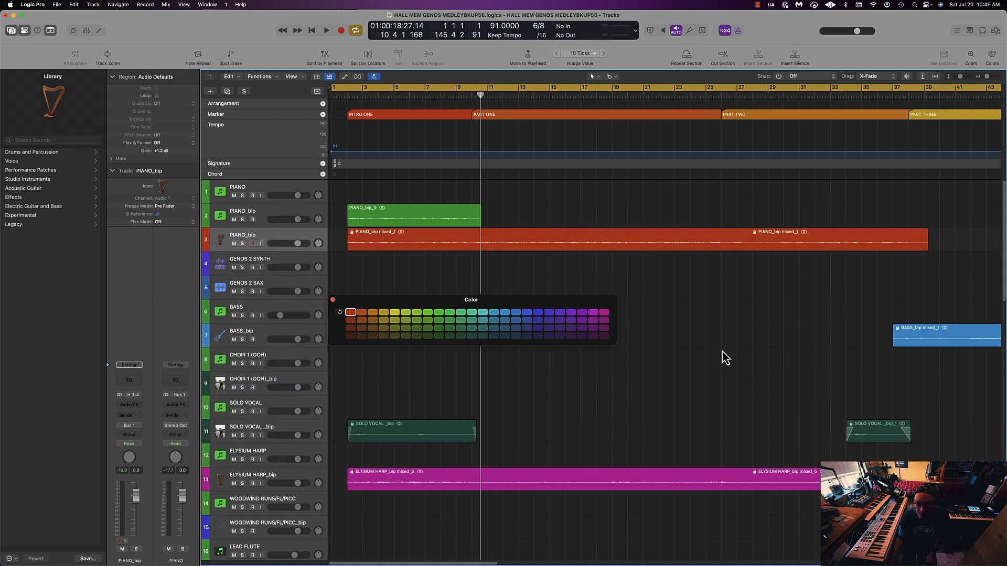
click(333, 299)
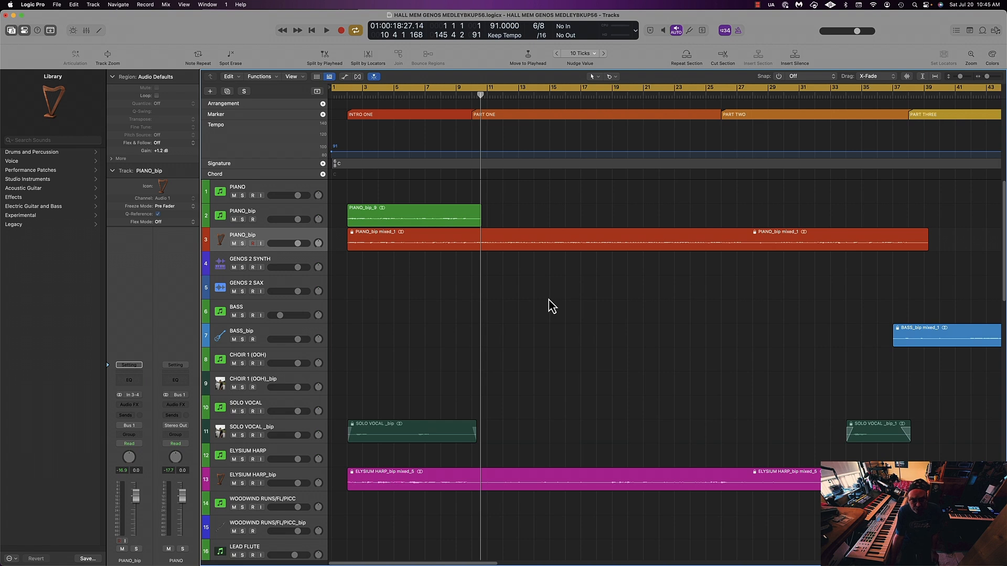
Examine how the bounced regions are colored by instrument family across the track list from INTRO ONE to PART THREE.
scroll(526, 336, down, 4)
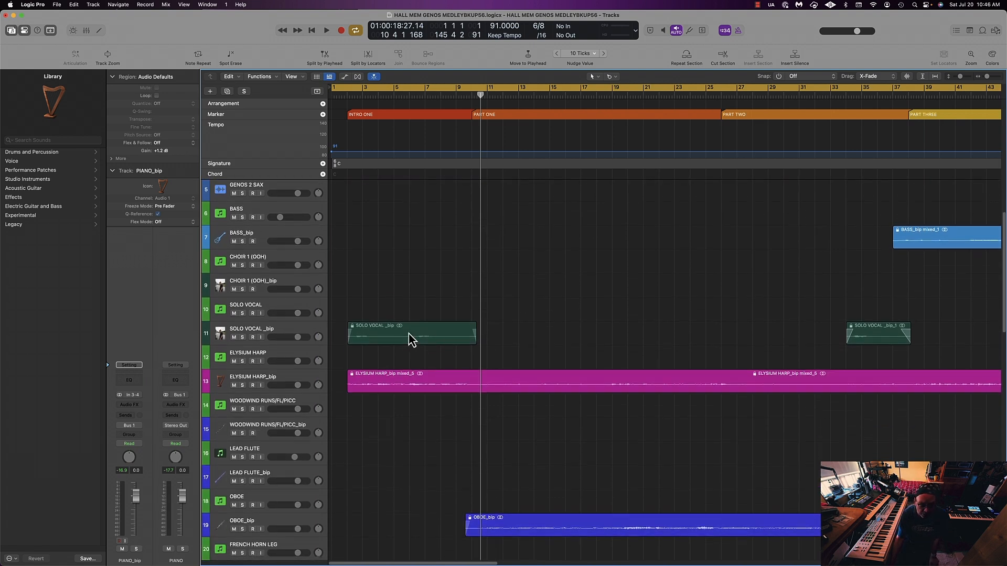
scroll(529, 326, down, 5)
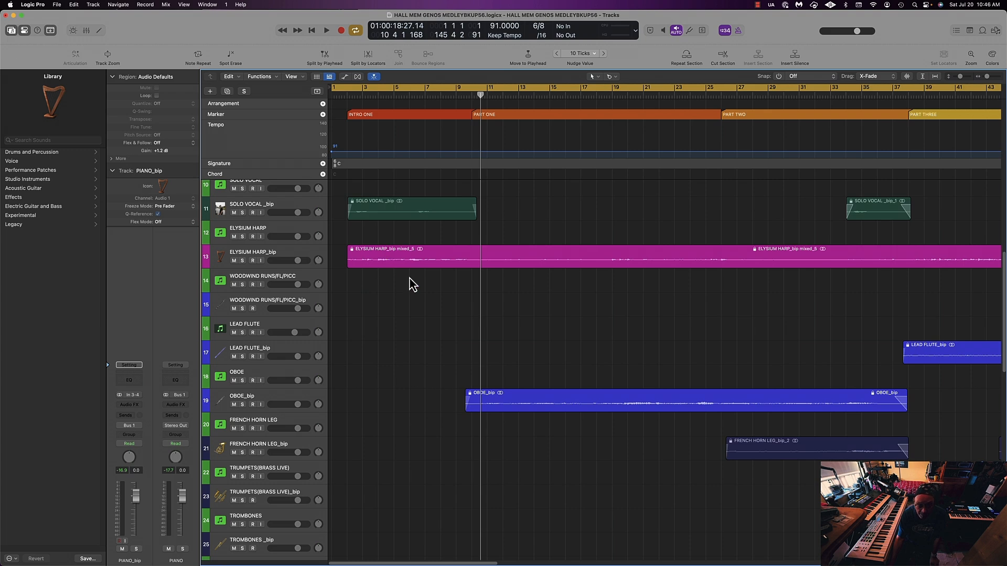
scroll(535, 330, down, 3)
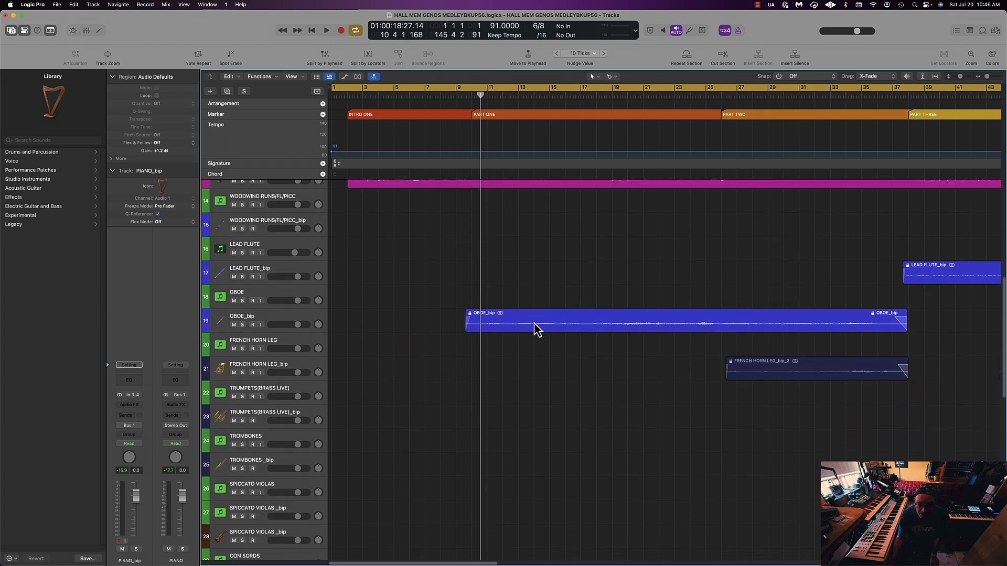
scroll(535, 330, down, 12)
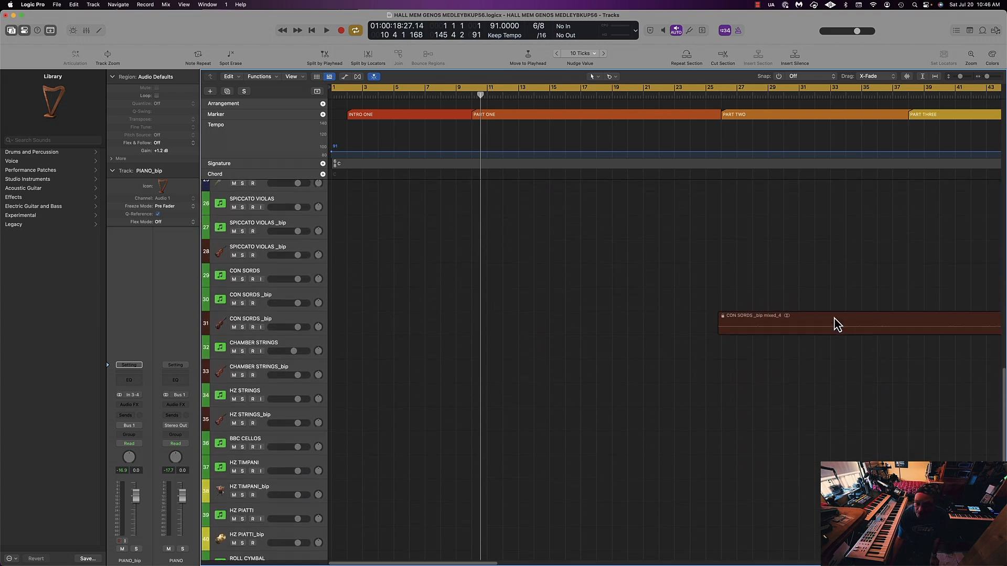
scroll(438, 307, down, 8)
scroll(438, 308, up, 8)
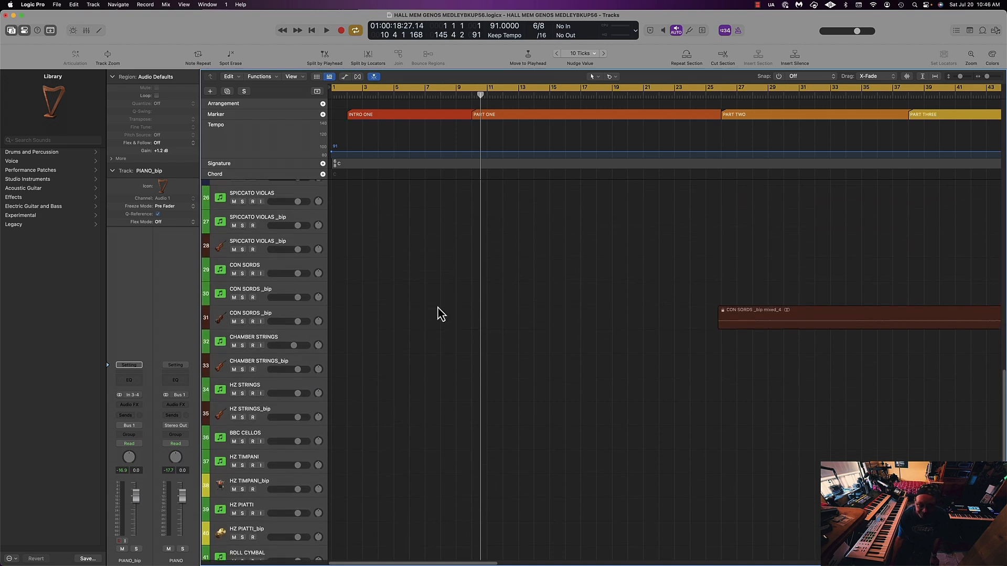
scroll(441, 313, up, 20)
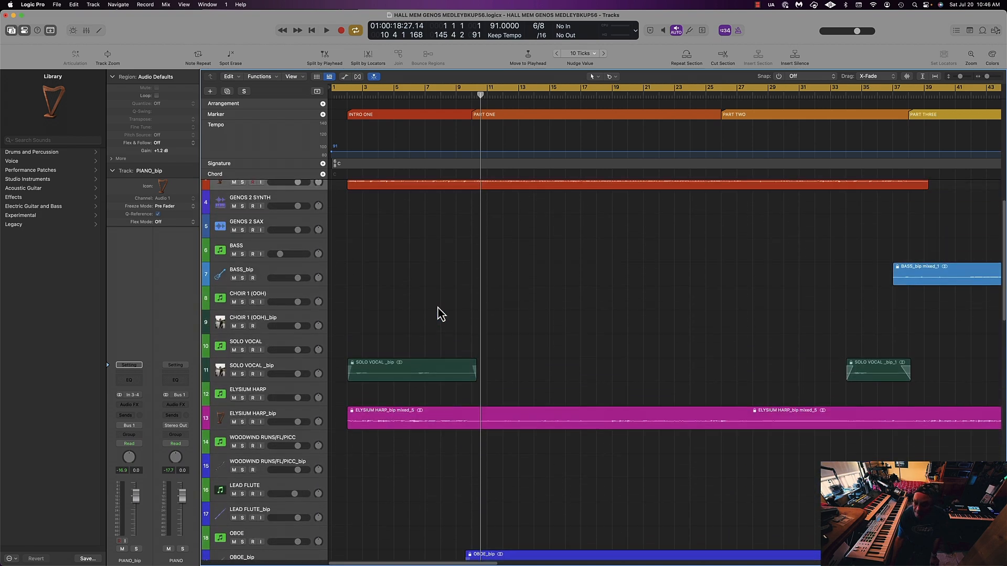
scroll(441, 314, up, 3)
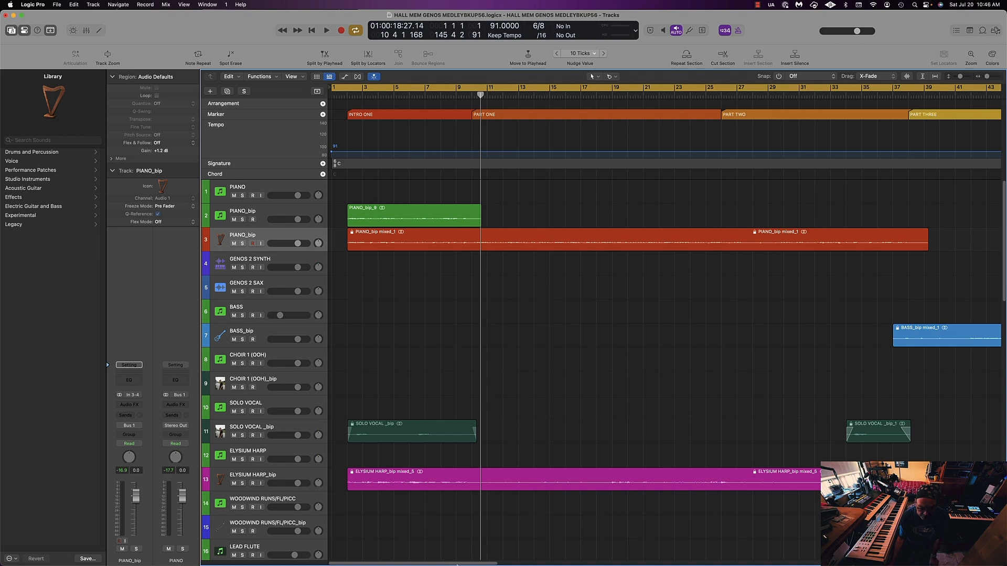
Examine the color-coded regions around PART SIX and PART SEVEN down to the drum tracks, and return to the project start.
drag(456, 565, 766, 559)
scroll(666, 384, down, 5)
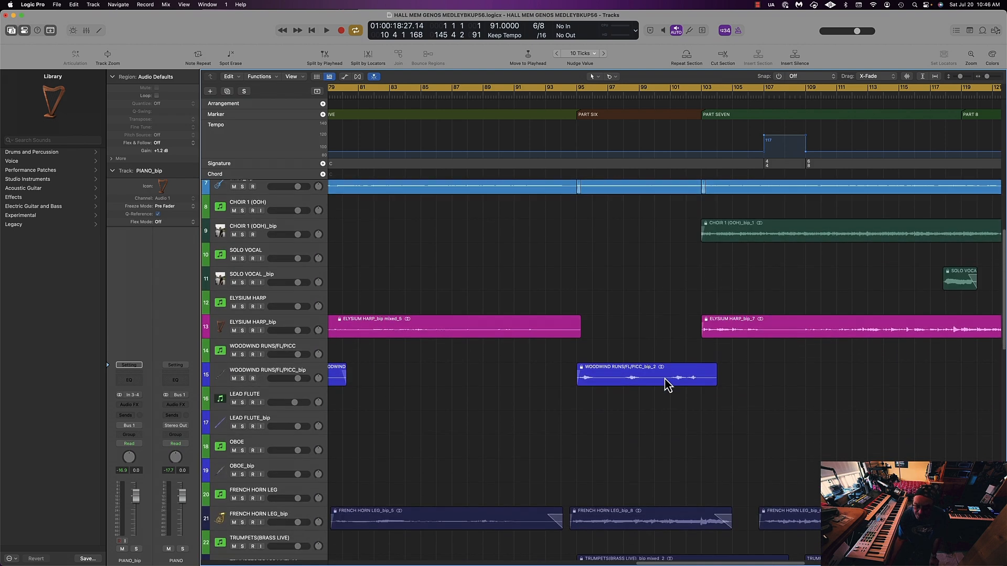
scroll(666, 384, down, 4)
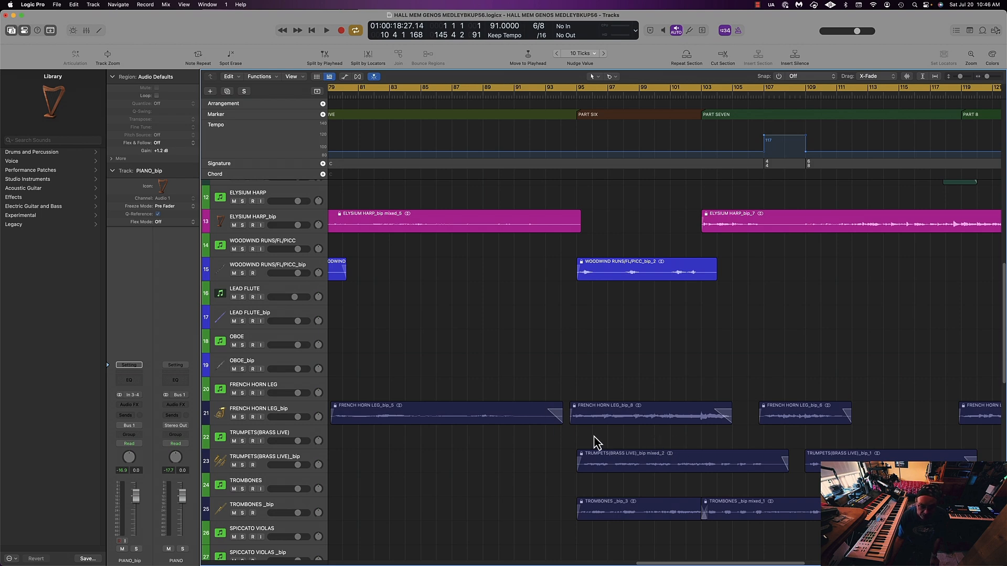
scroll(597, 442, down, 20)
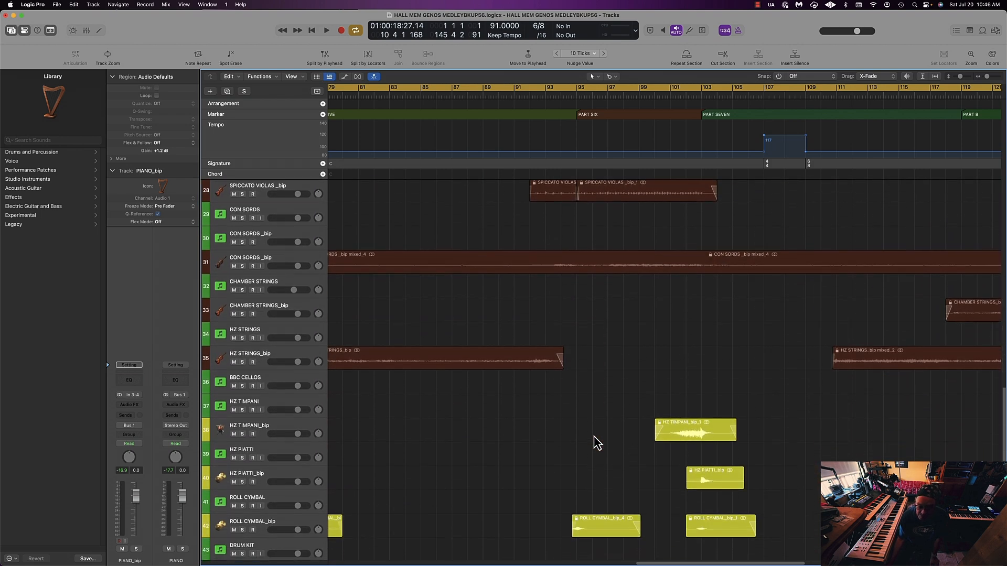
scroll(594, 435, down, 3)
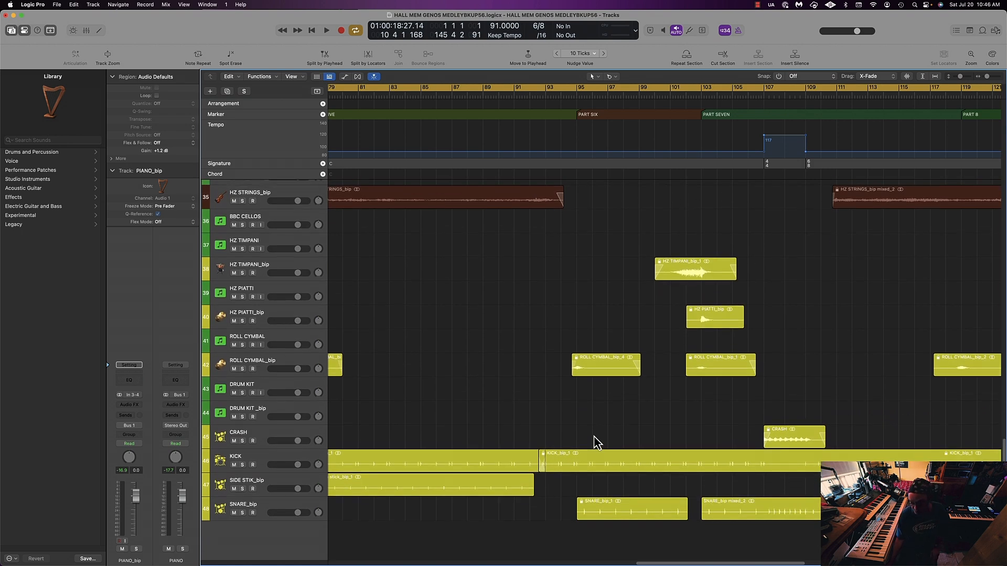
scroll(596, 442, up, 7)
scroll(596, 443, up, 20)
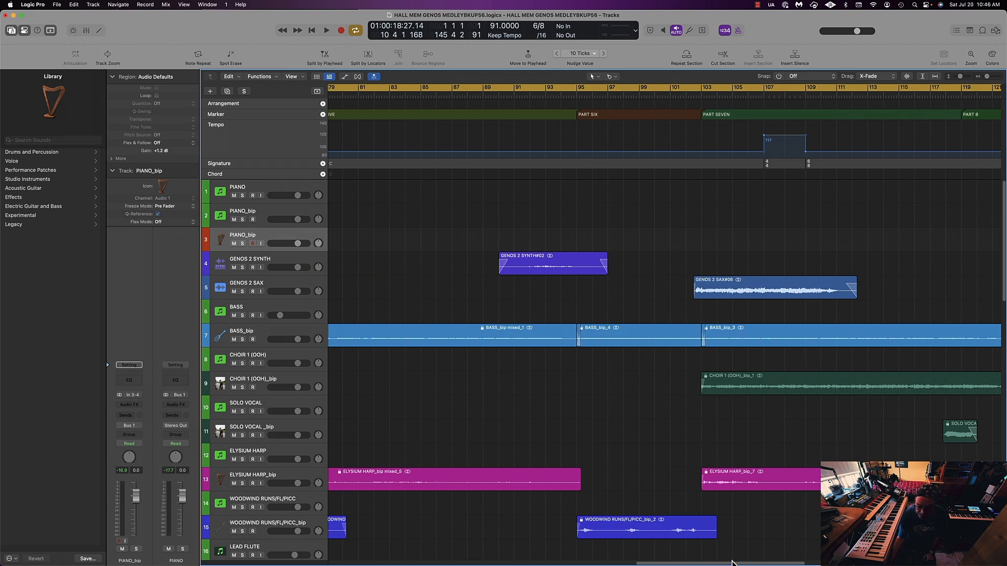
drag(728, 565, 219, 549)
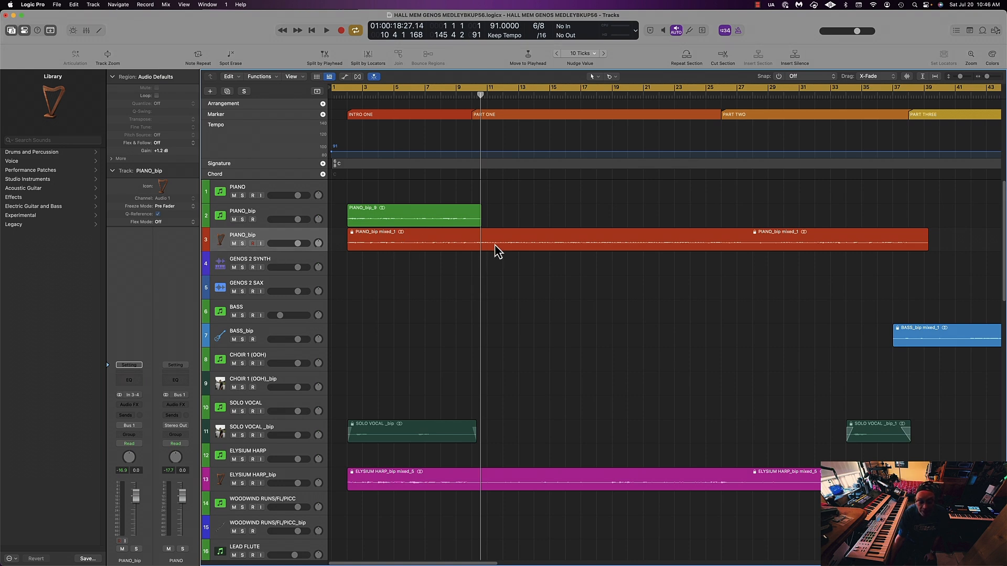
Show the Strings icon choices for the red PIANO_bip track, close them, and look over the icons of the other tracks.
ctrl+click(220, 242)
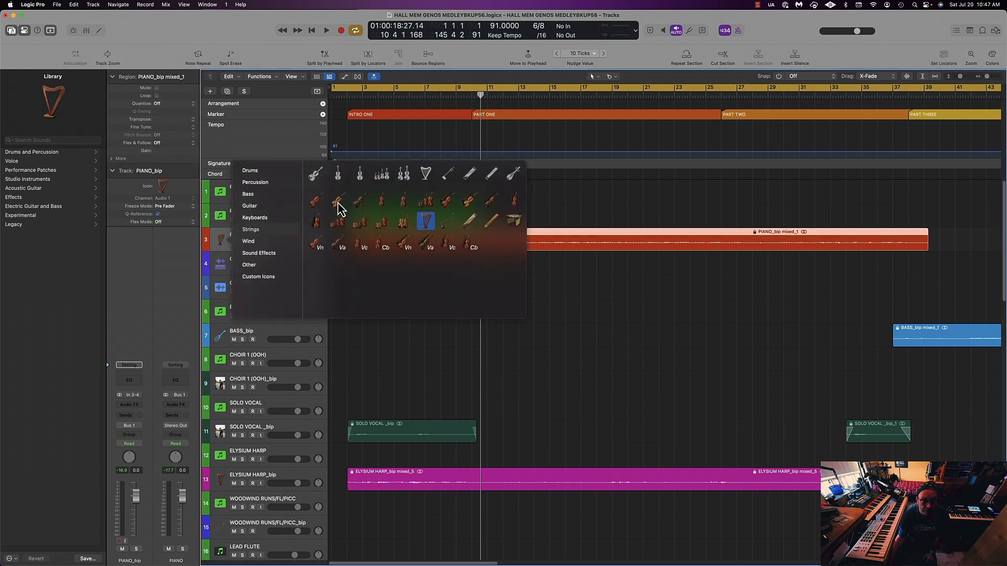
click(569, 313)
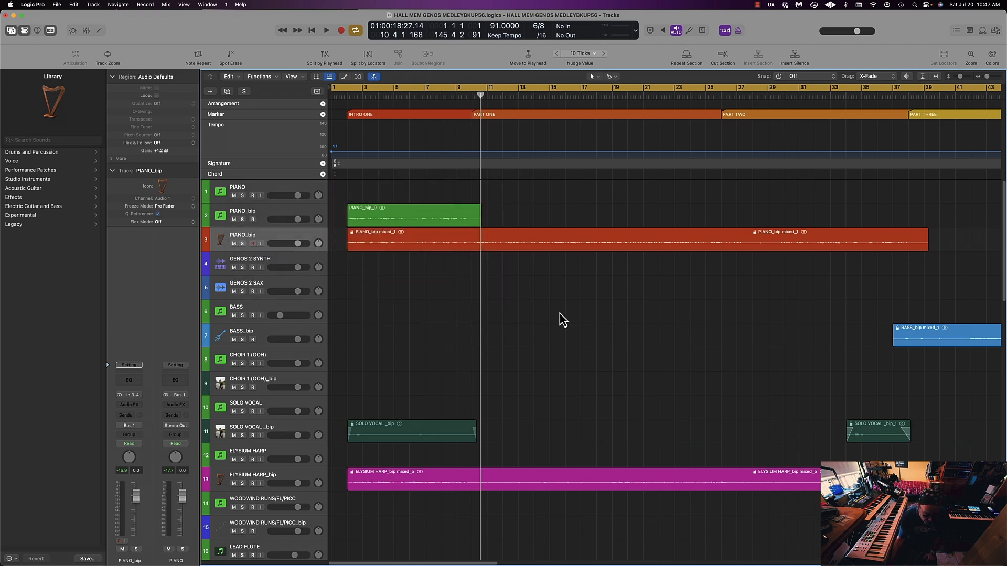
scroll(548, 321, down, 10)
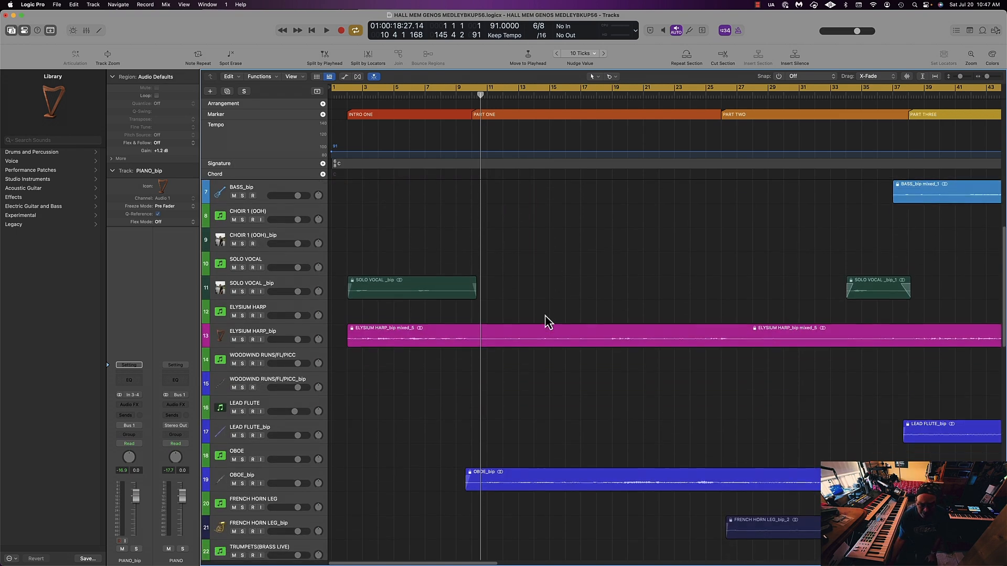
scroll(548, 321, up, 9)
scroll(548, 321, up, 1)
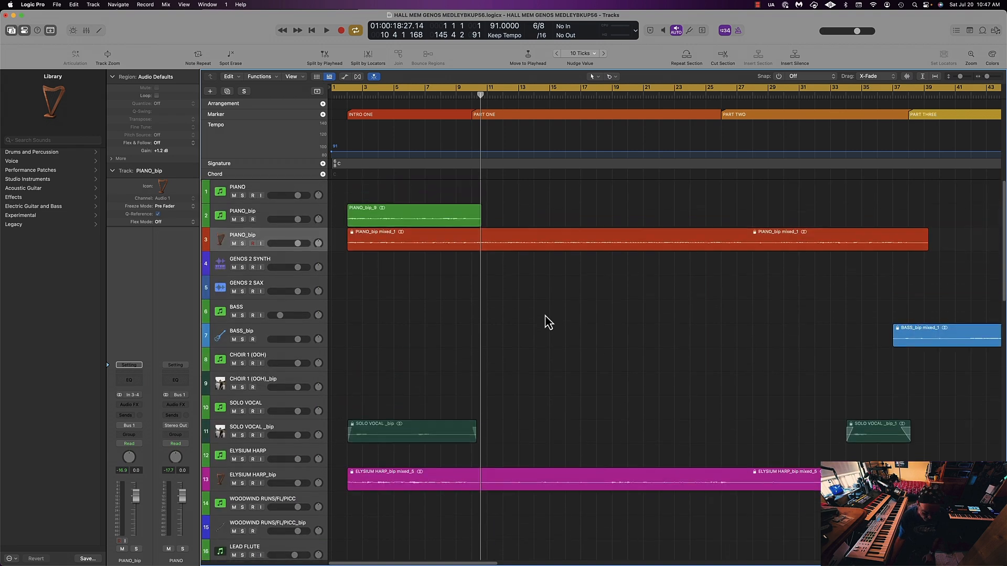
Open the Mixer, look through the track channel strips up to the bus auxes, and close it.
key(x)
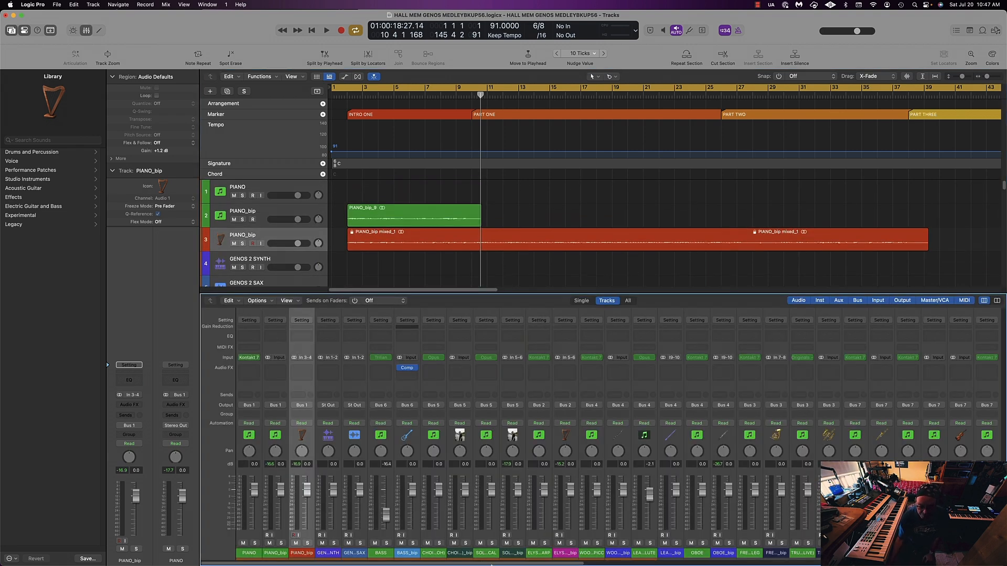
scroll(619, 435, right, 15)
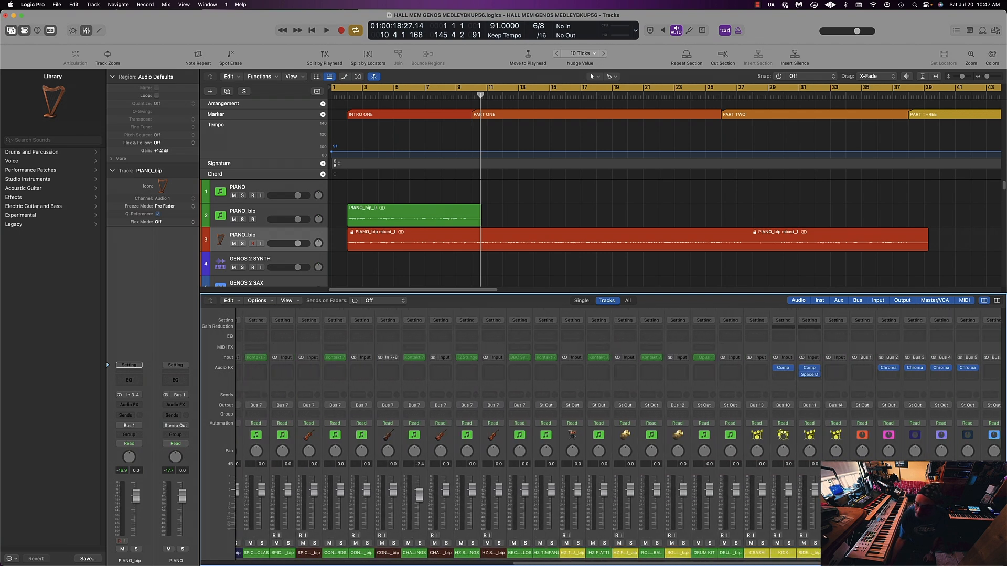
scroll(619, 435, left, 15)
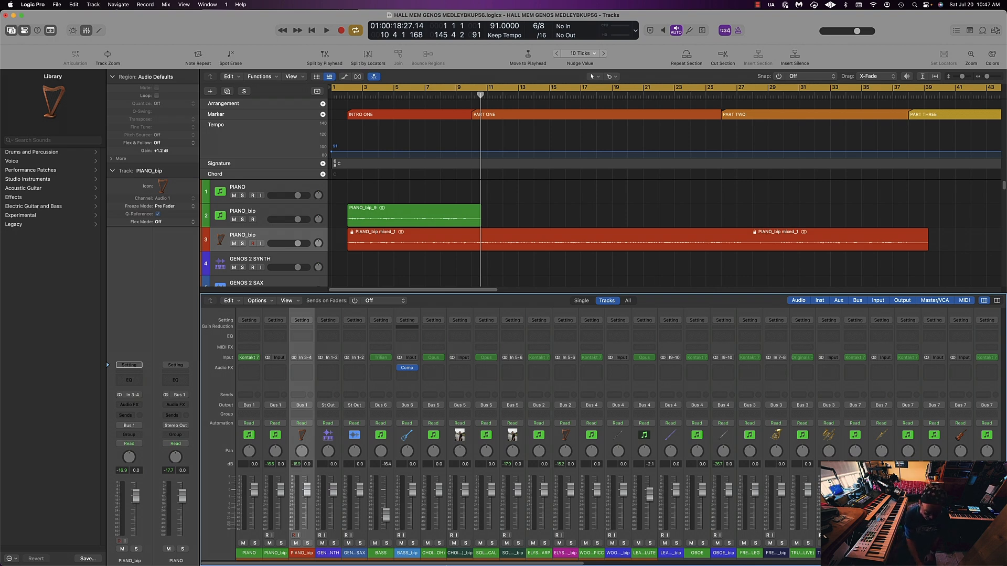
key(x)
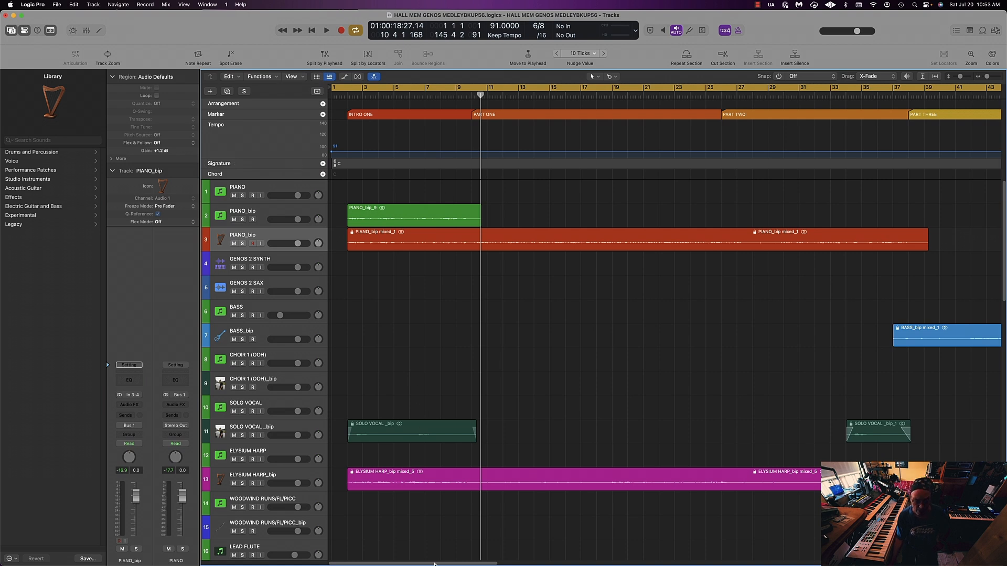
Look through the arrangement's regions and markers from PART TWO onward.
drag(434, 564, 506, 565)
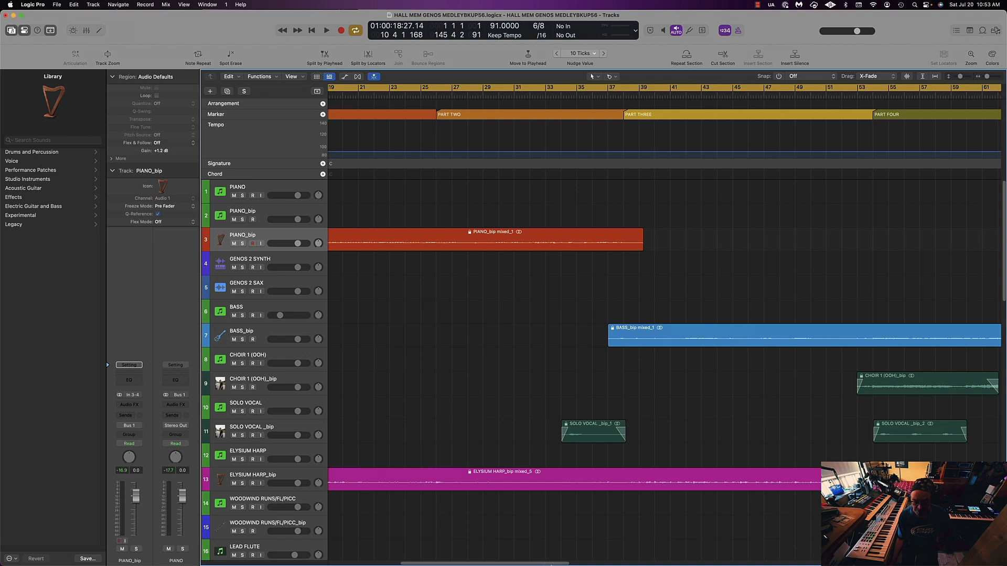
scroll(664, 315, right, 15)
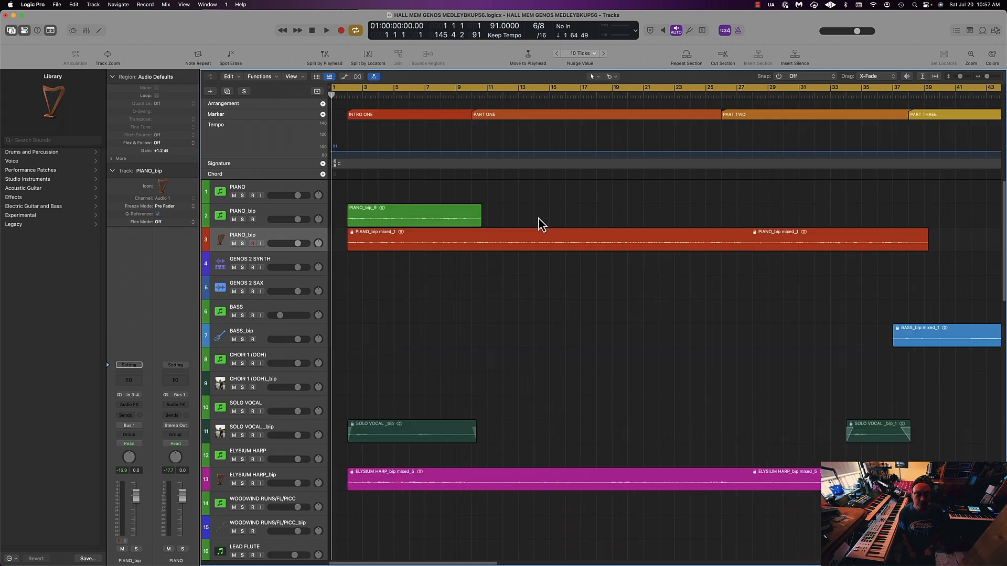
Delete the green PIANO_bip_9 audio region and play the medley from the project start.
click(427, 215)
key(Delete)
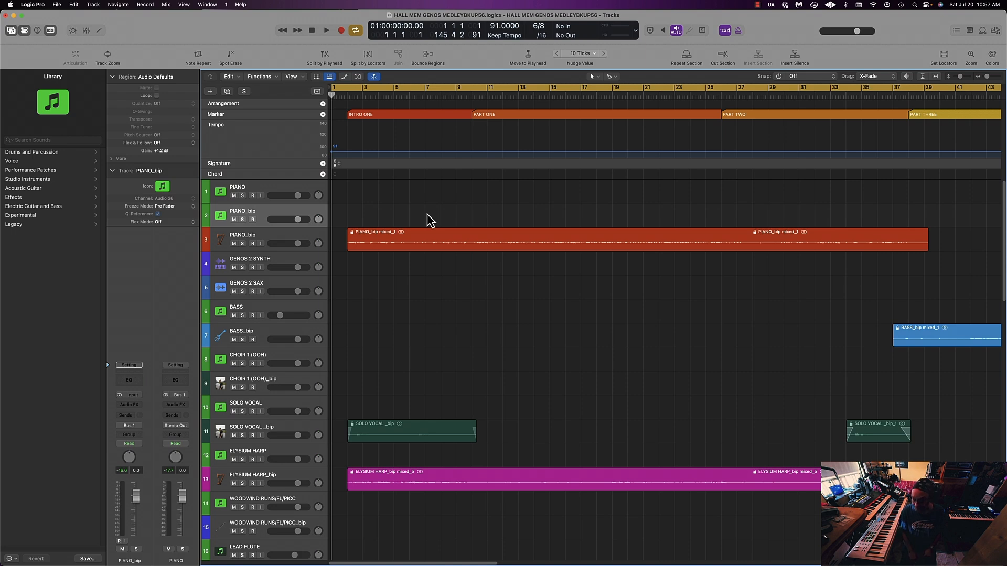
key(space)
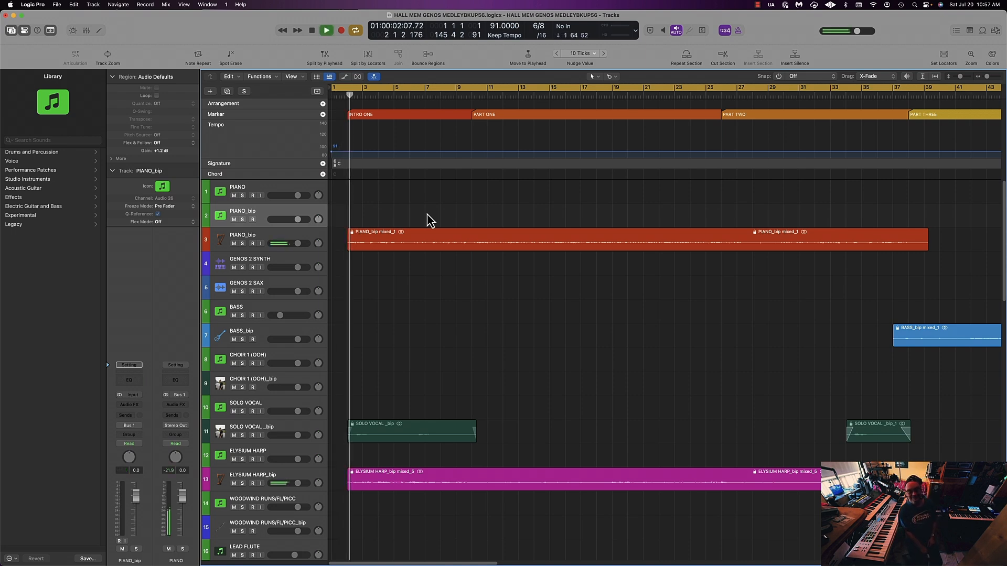